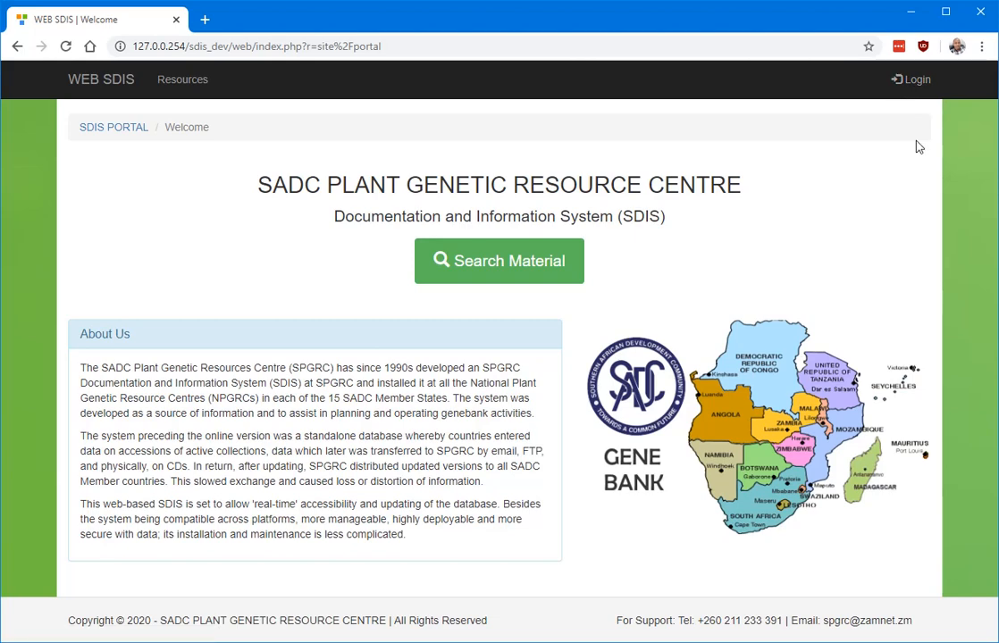
Log in with the admin username and password to the DRC - CONGO (DR) database.
left_click(920, 89)
left_click(439, 374)
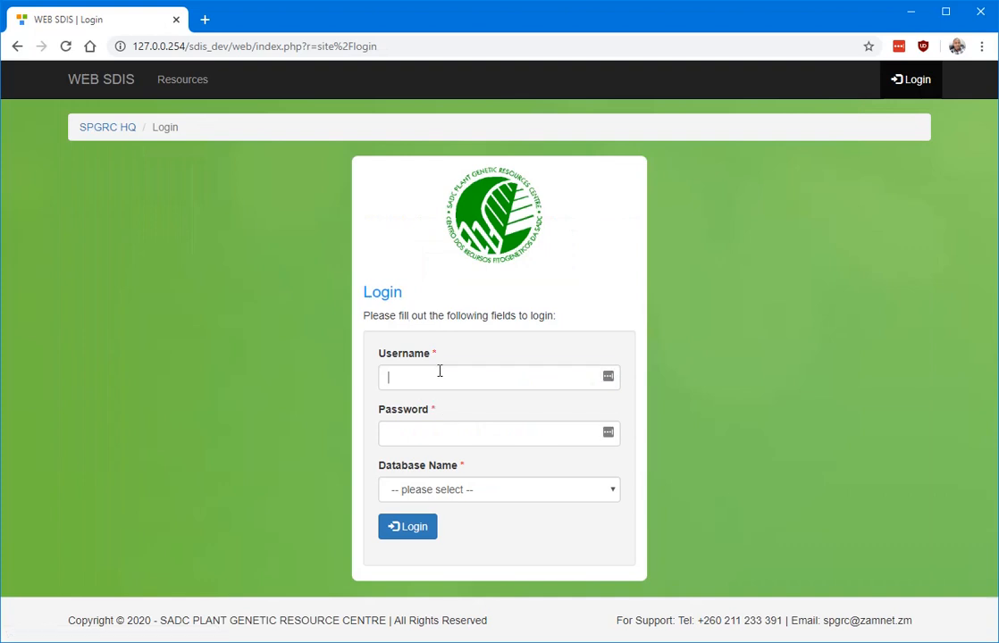
type("admin")
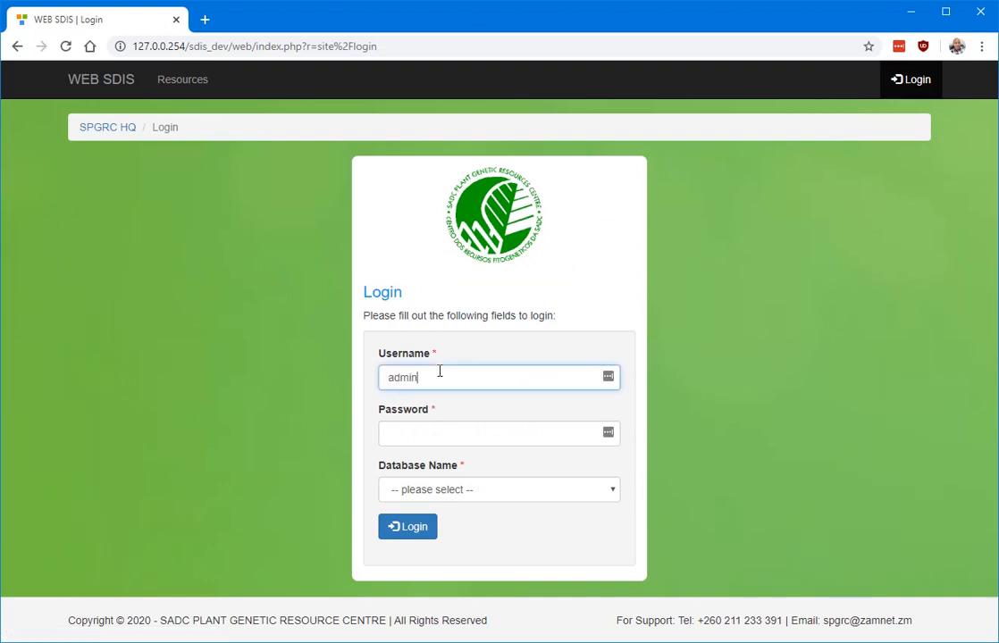
key("Tab")
type("••••••")
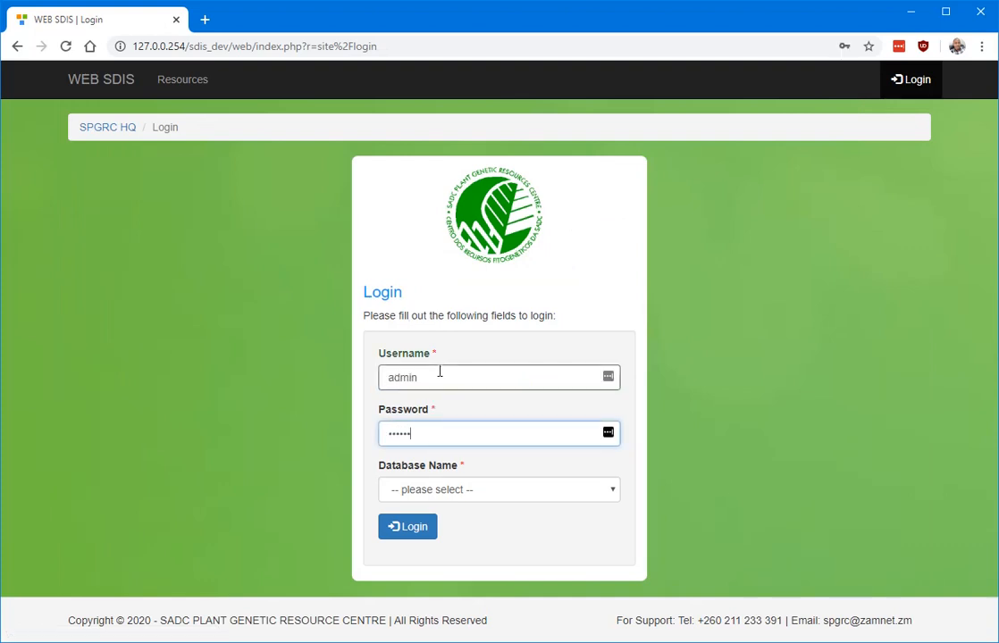
left_click(499, 491)
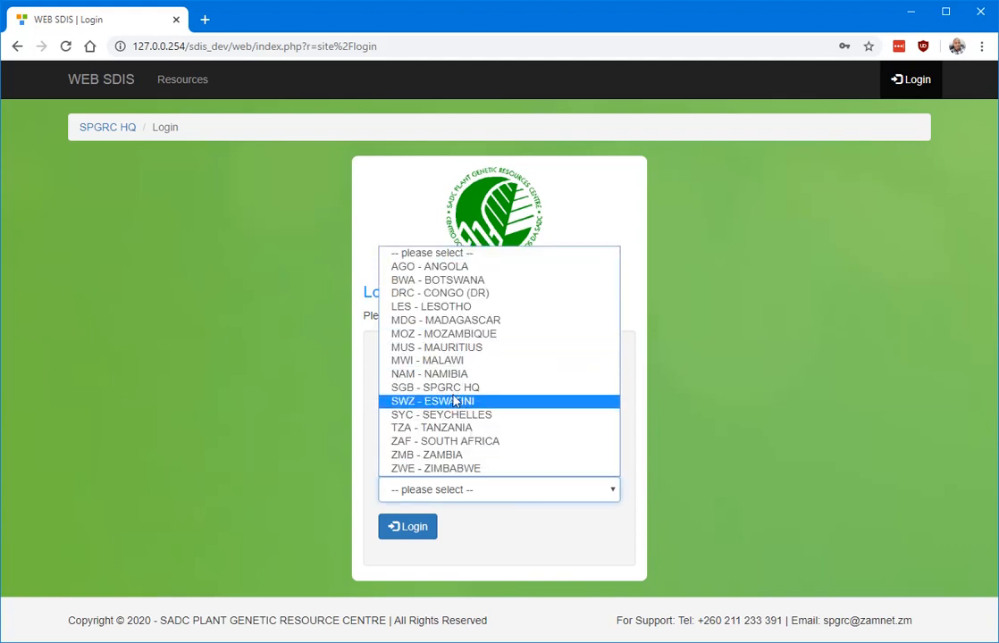
left_click(456, 294)
left_click(417, 527)
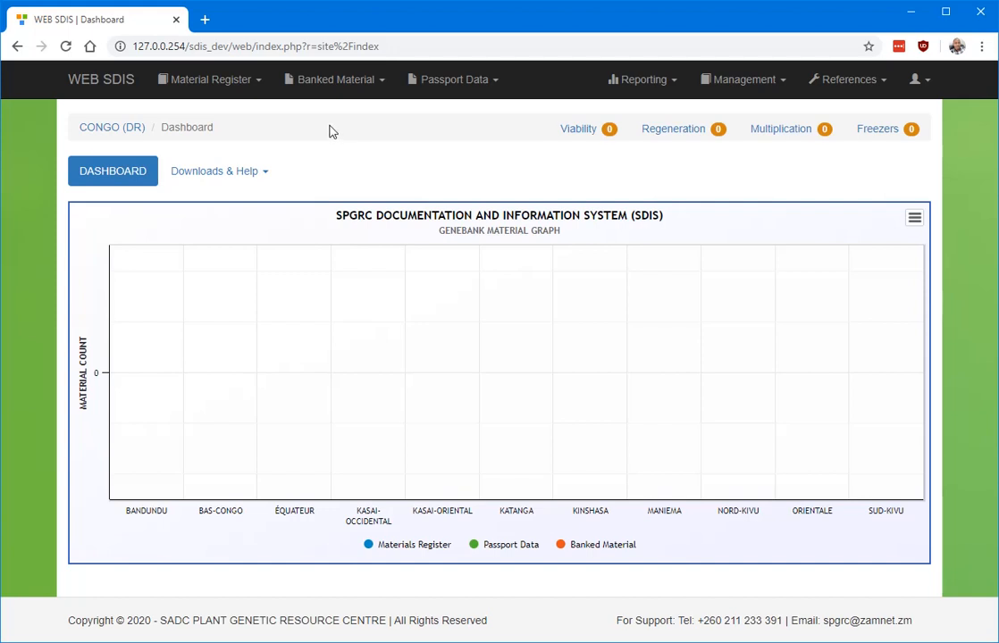
Create a new entry from Material Register > Registered Material, prefilled as register DRC200200001.
left_click(247, 87)
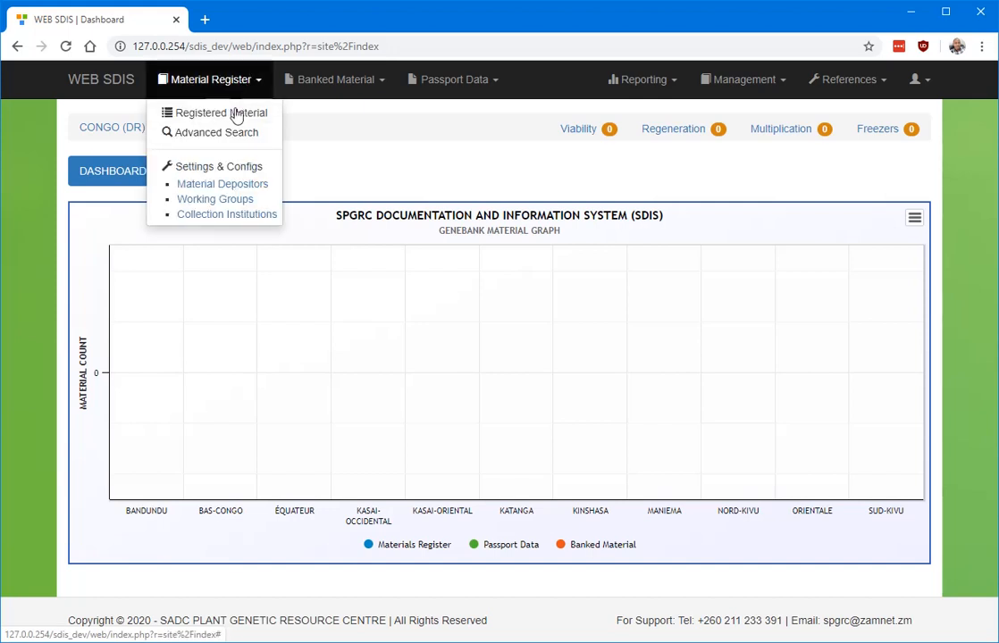
left_click(215, 116)
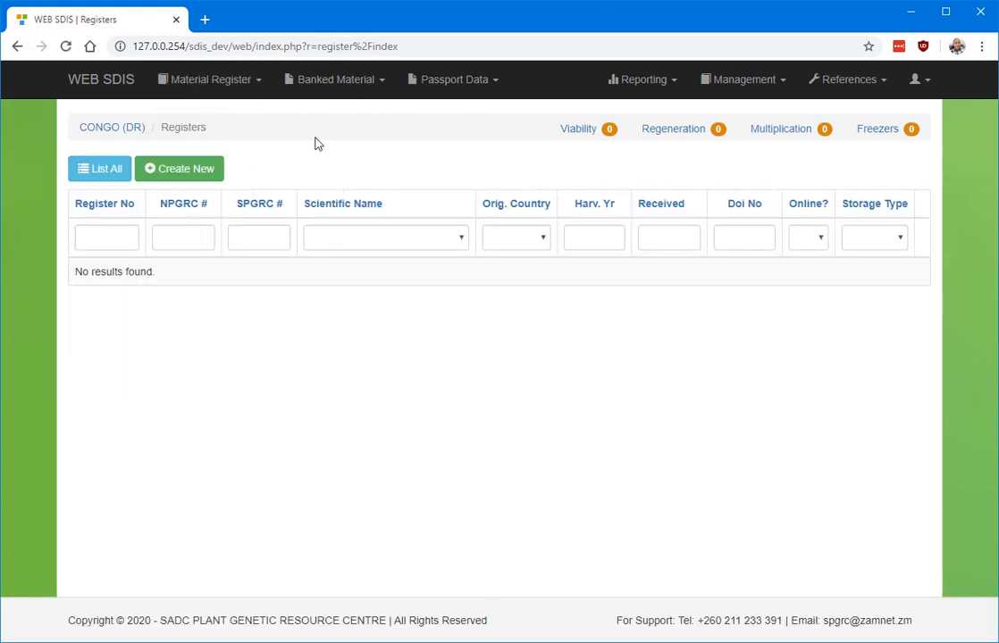
left_click(194, 168)
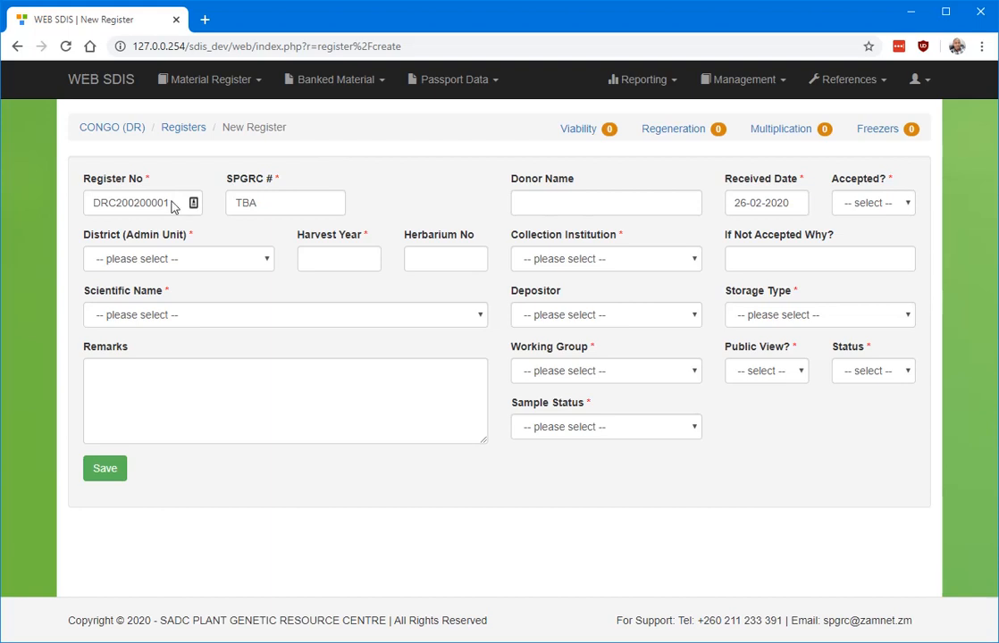
Pick LUBUMBASHI (ELIZABETHVILLE) as District (Admin Unit), filtering the list with 'lu'.
left_click(174, 201)
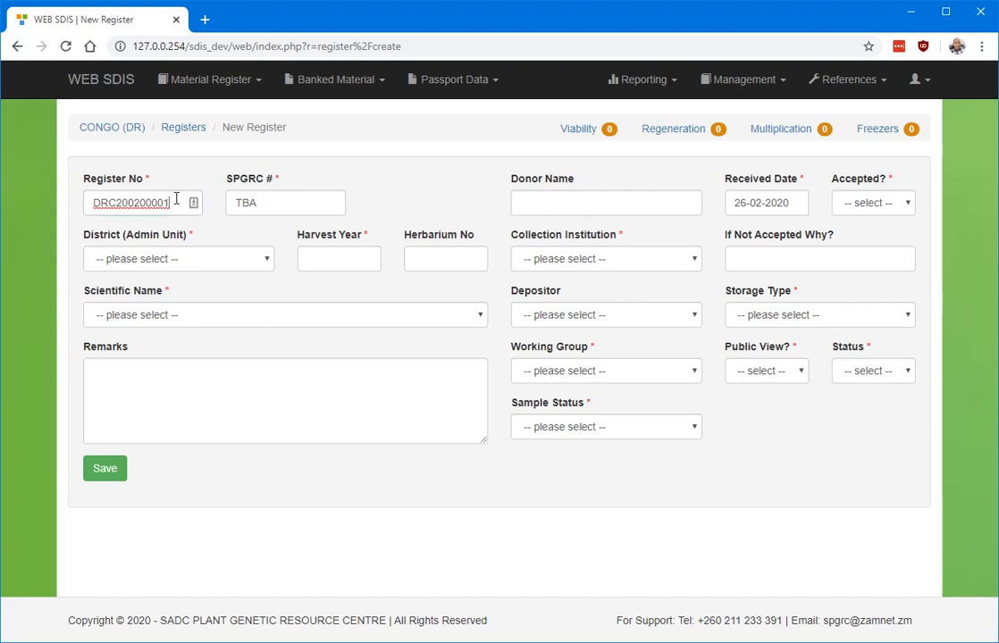
left_click(264, 266)
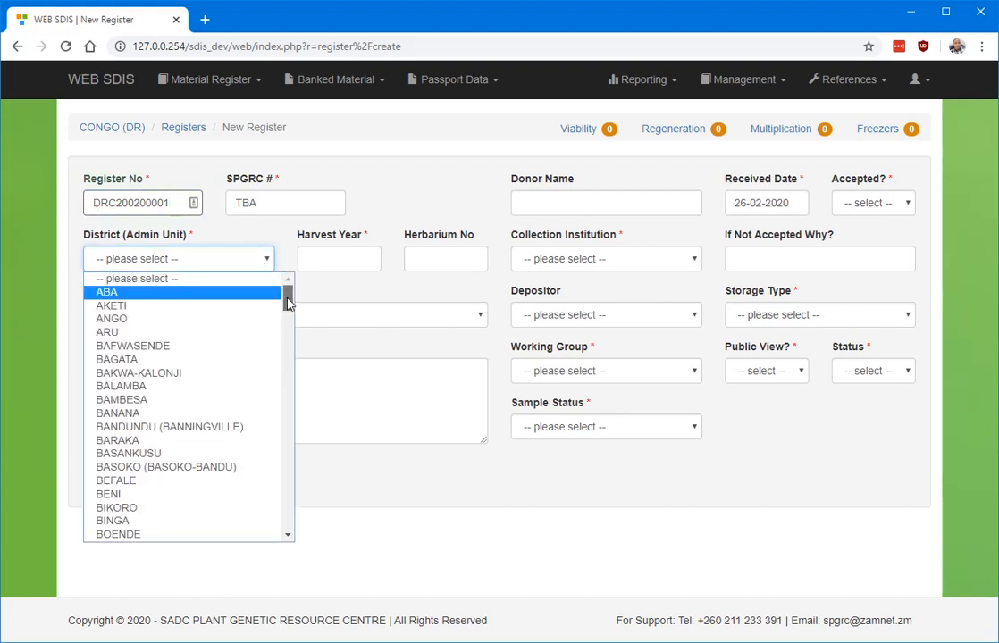
left_click_drag(288, 303, 291, 312)
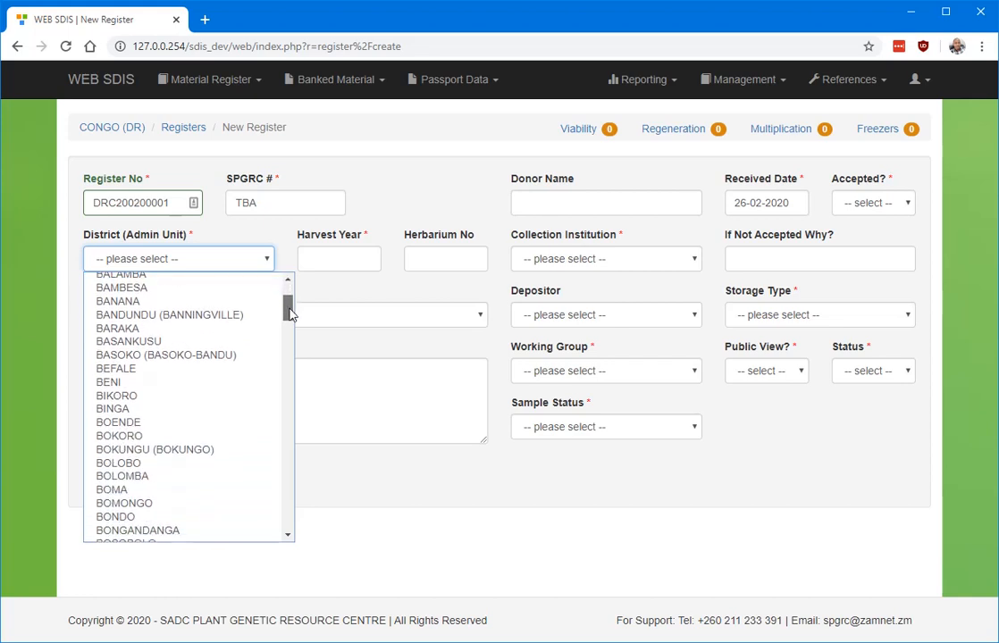
left_click_drag(290, 313, 287, 284)
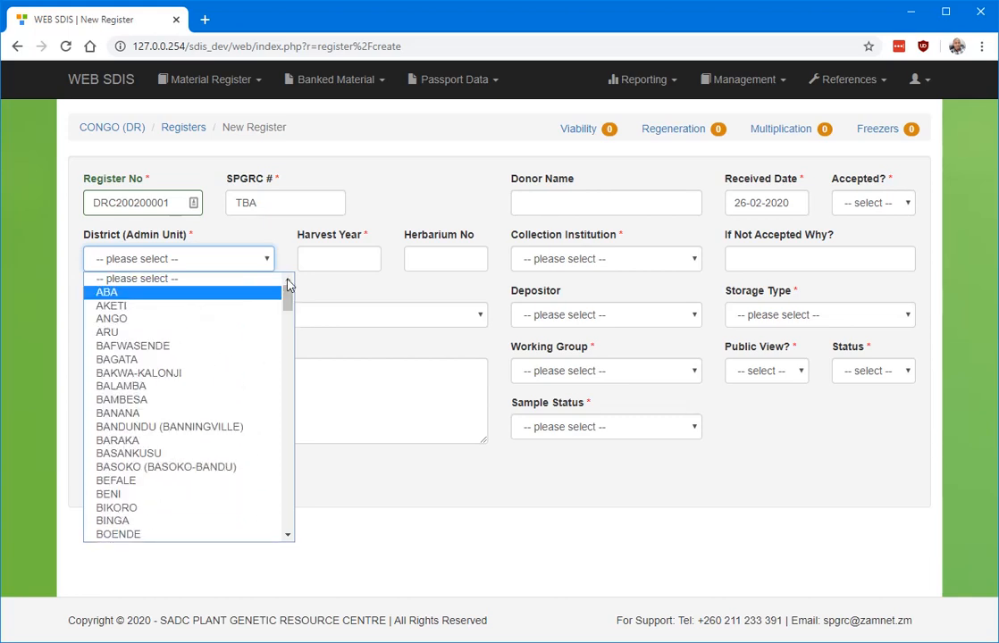
type("lu")
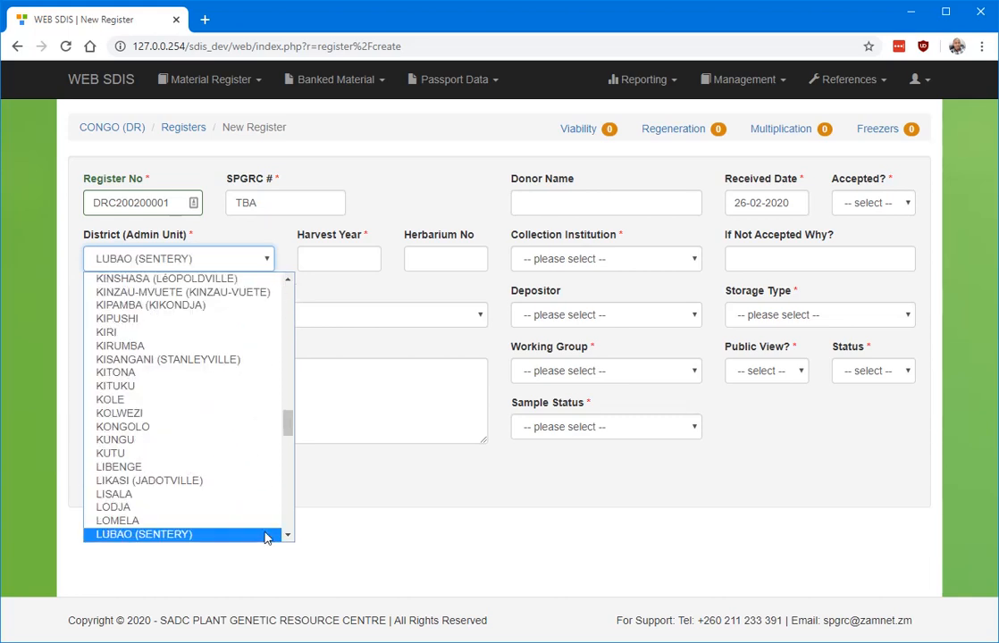
scroll(287, 537, "down", 5)
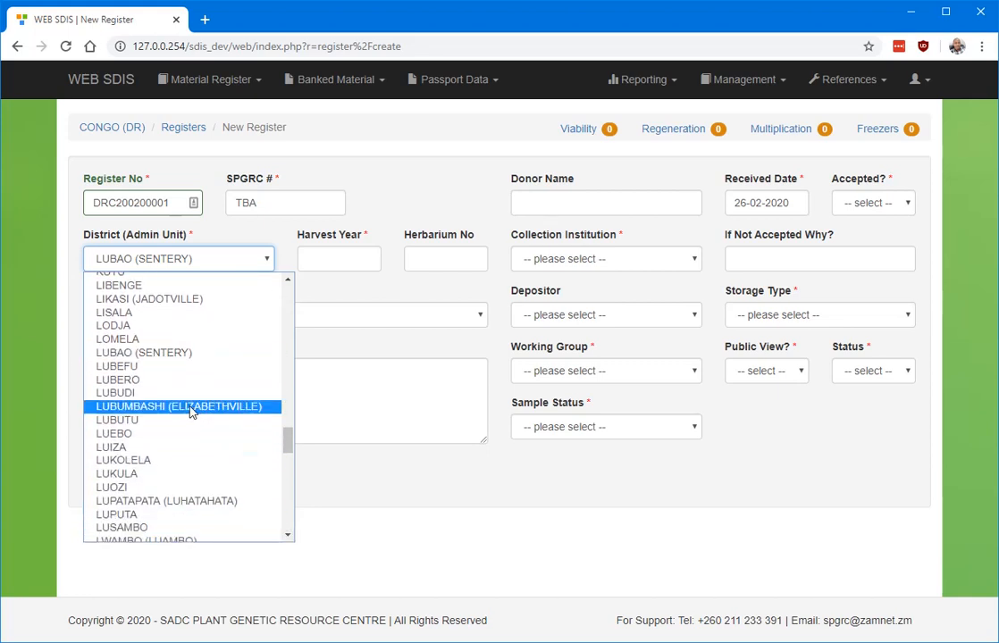
left_click(190, 407)
left_click(305, 258)
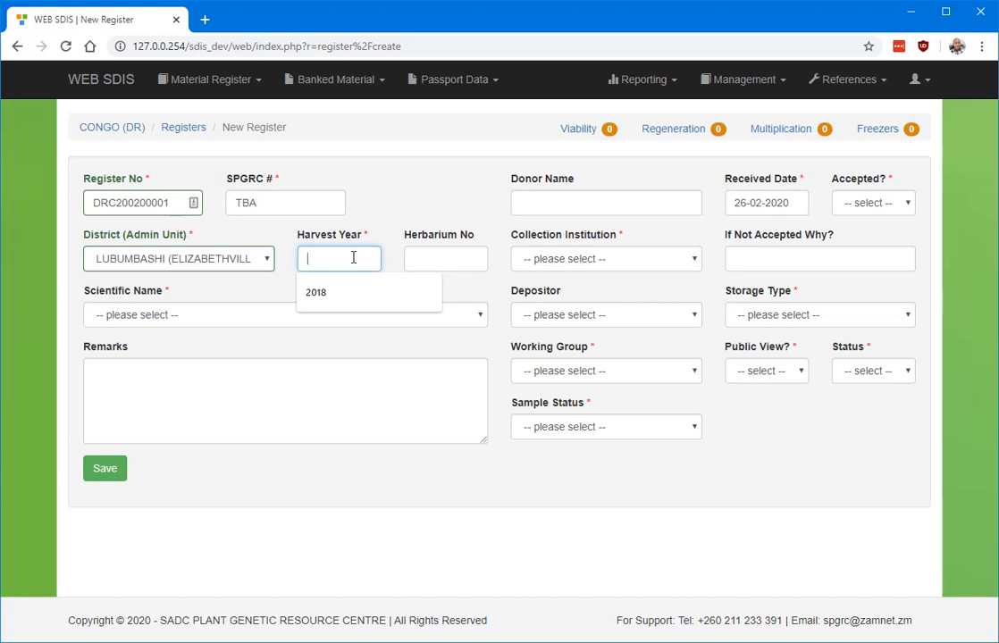
Enter harvest year 2018 and choose Zea mays L. as the scientific name.
type("2018")
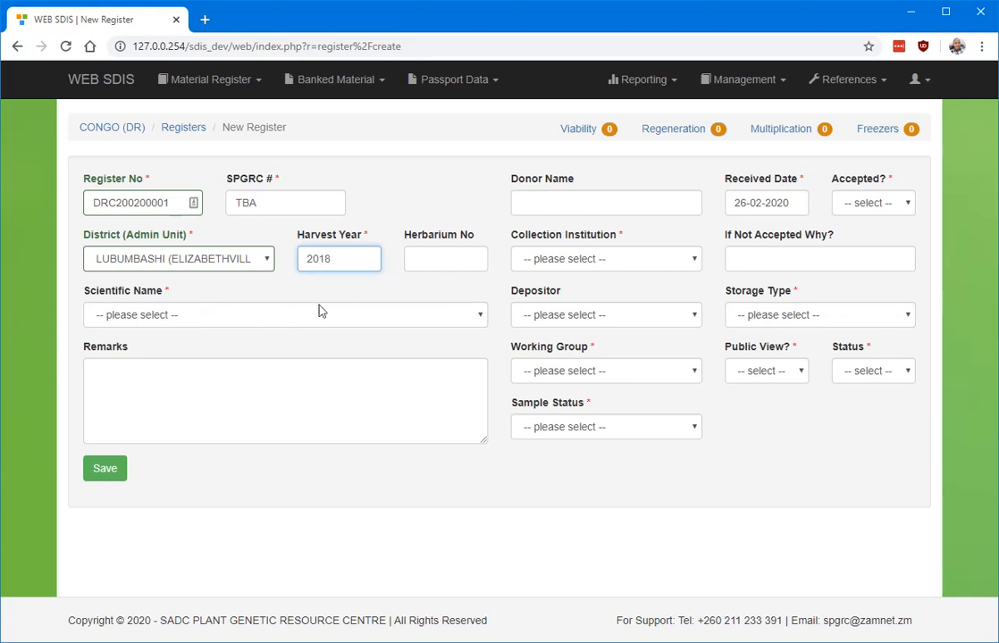
left_click(397, 316)
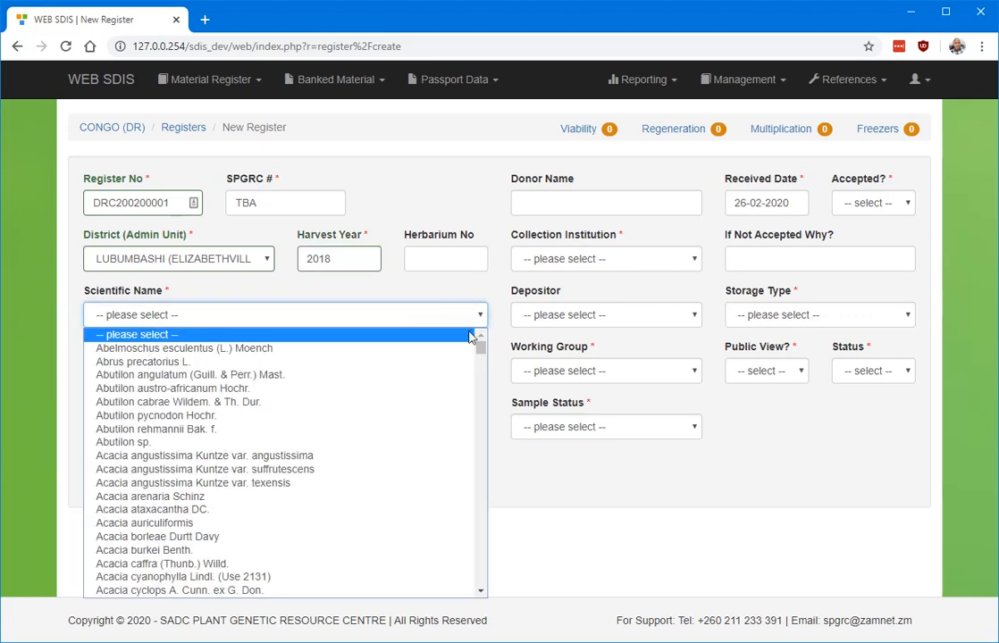
key("End")
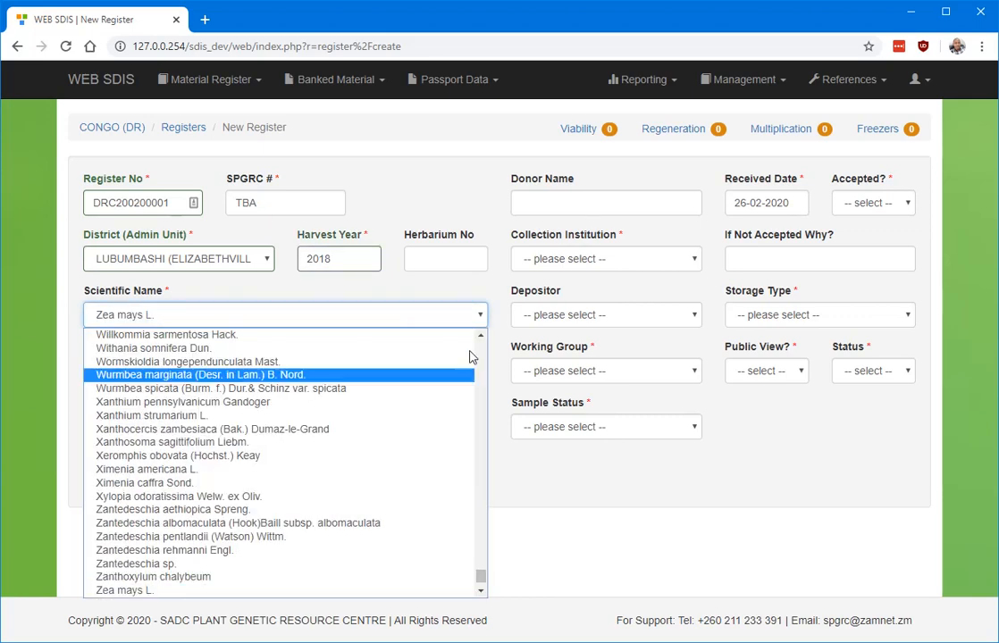
left_click(277, 600)
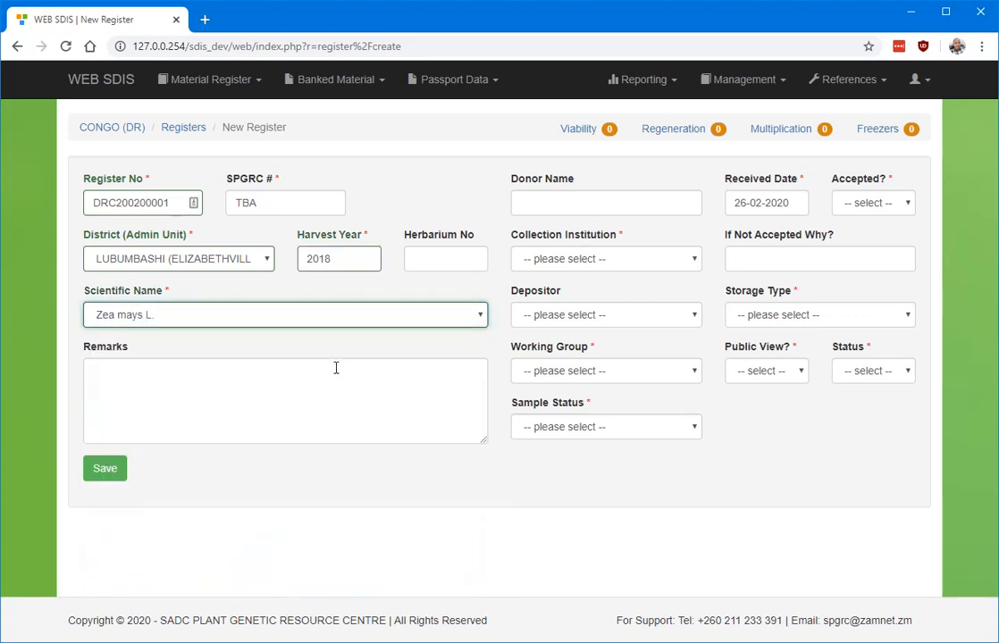
left_click(620, 207)
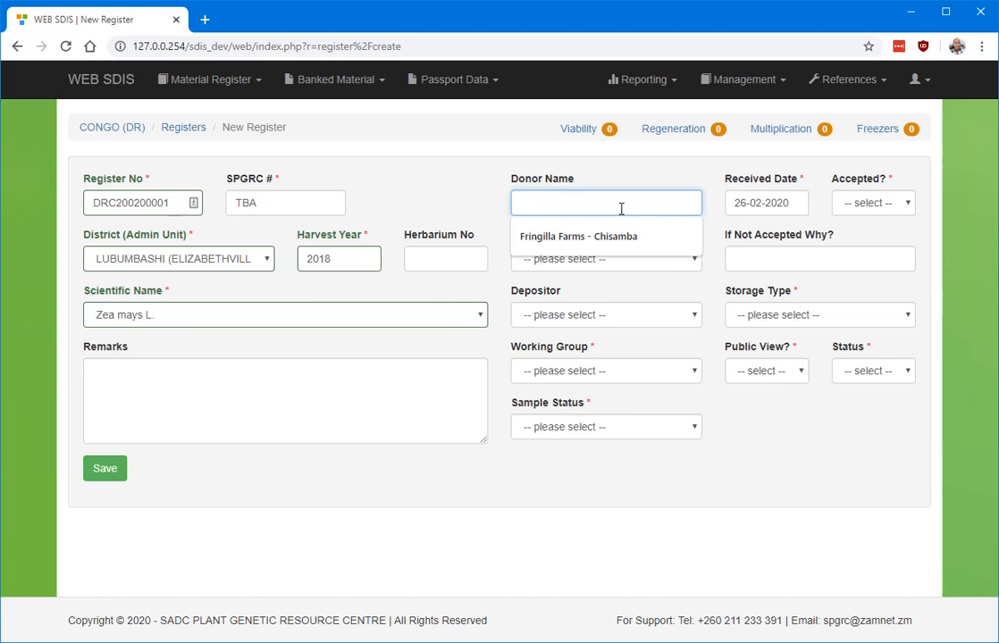
Enter donor name 'The Green Farm' and collection institution RESEARCH INSTITUTE.
type("Gr")
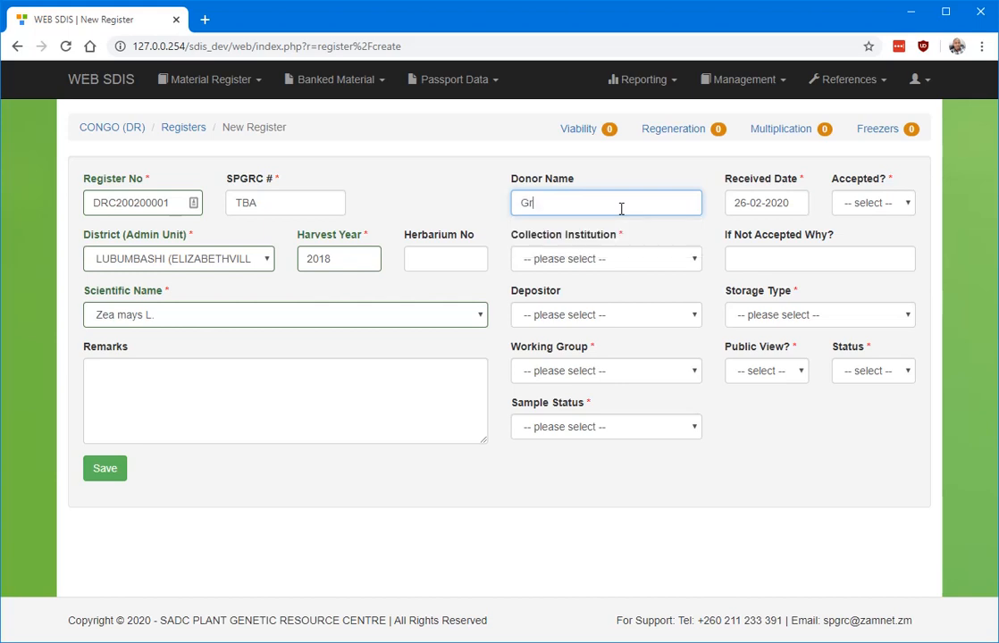
type("een Farm")
left_click(522, 203)
type("The")
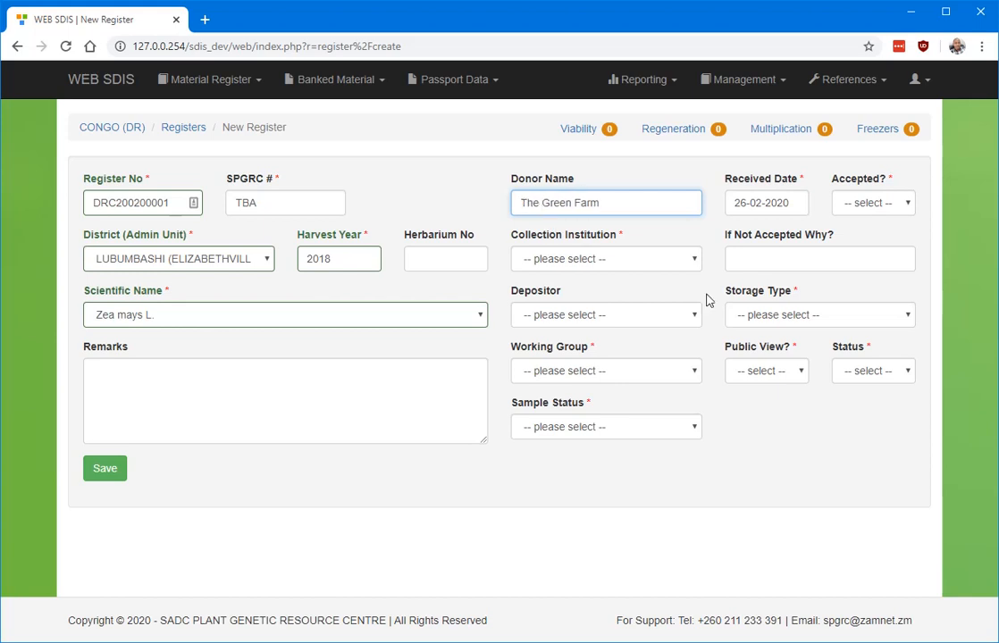
left_click(676, 259)
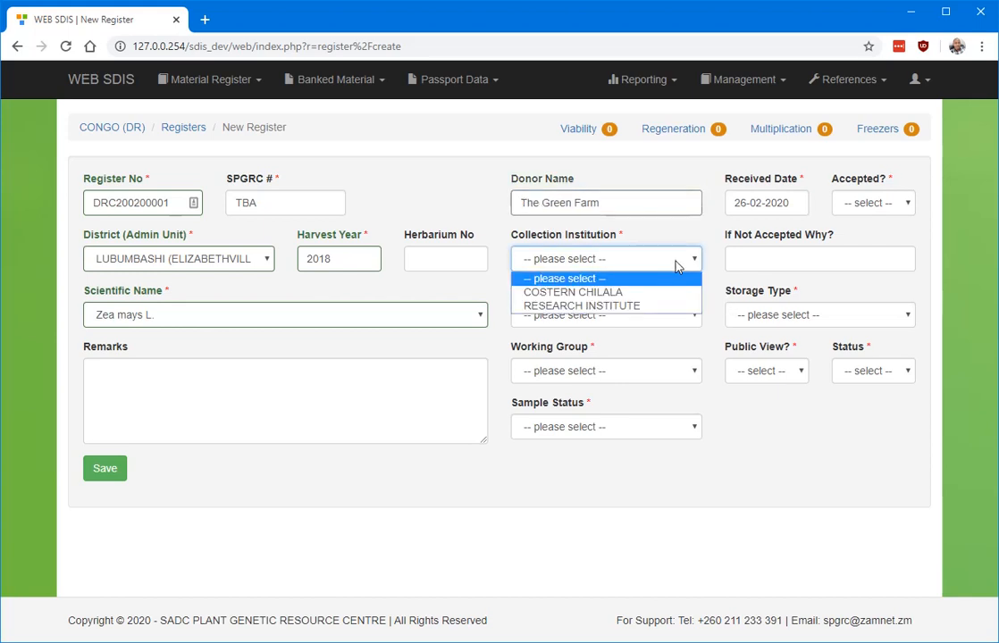
left_click(599, 306)
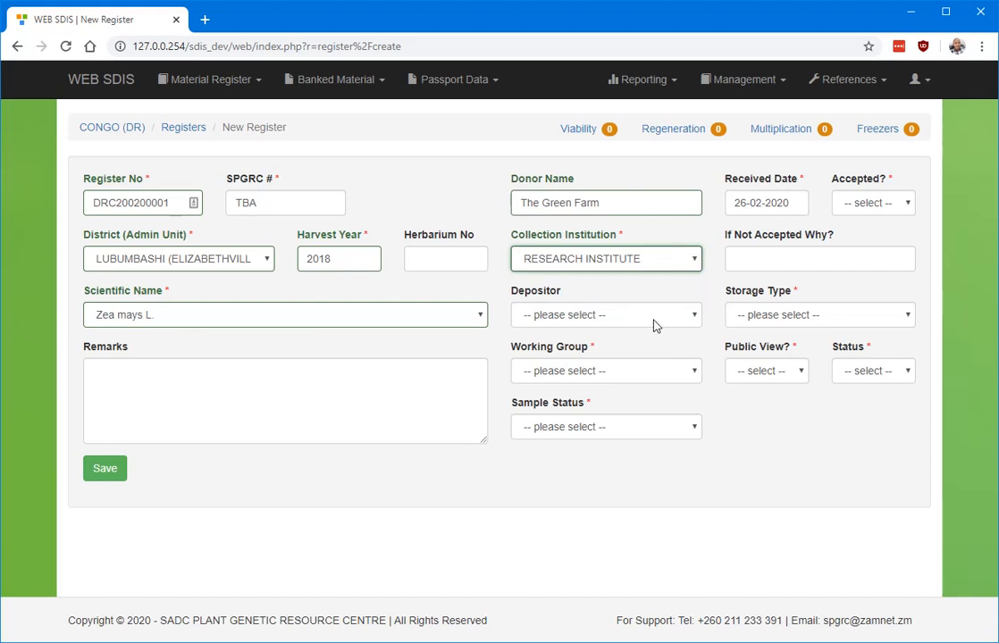
Set depositor NPGRC - D001, working group CEREALS and sample status Landrace.
left_click(631, 315)
left_click(599, 350)
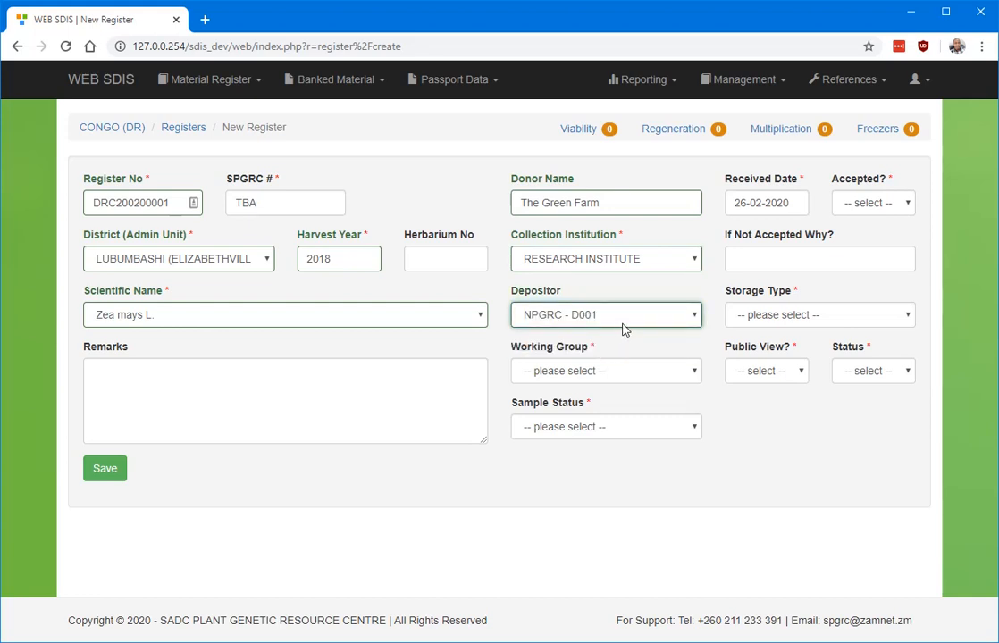
left_click(623, 381)
left_click(573, 404)
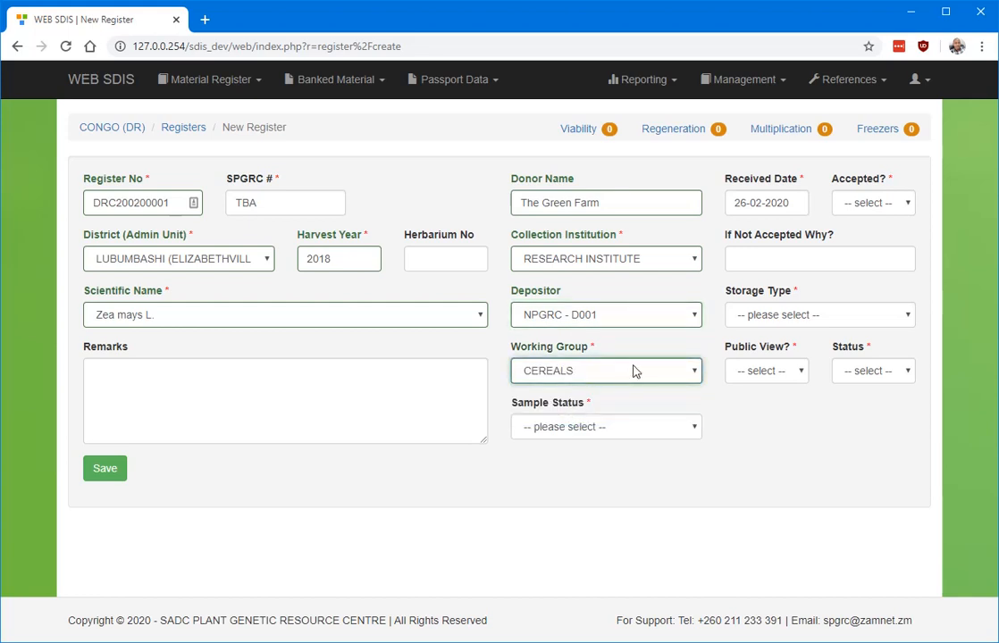
left_click(638, 434)
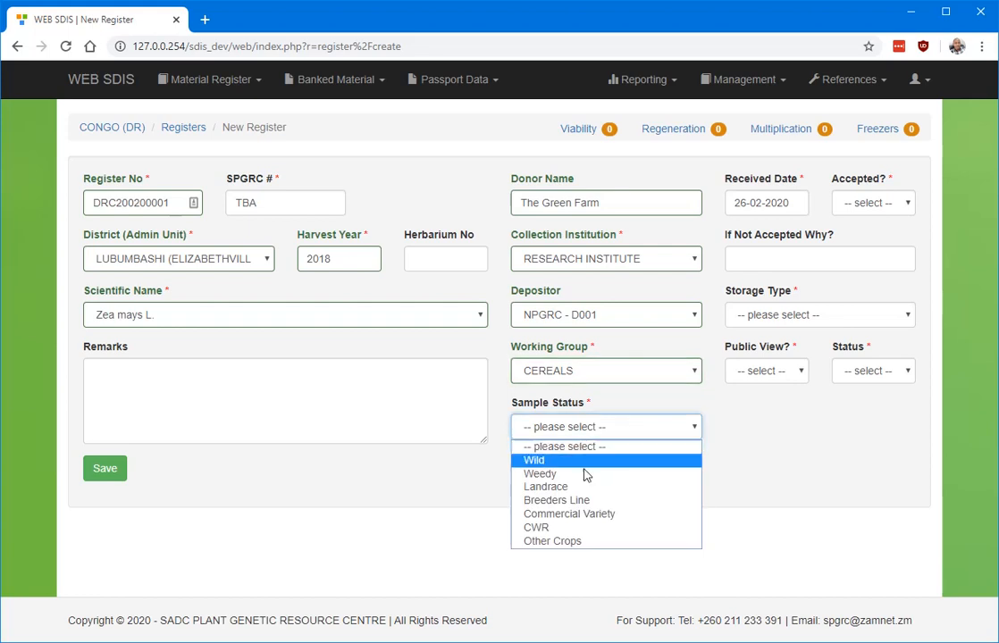
left_click(553, 487)
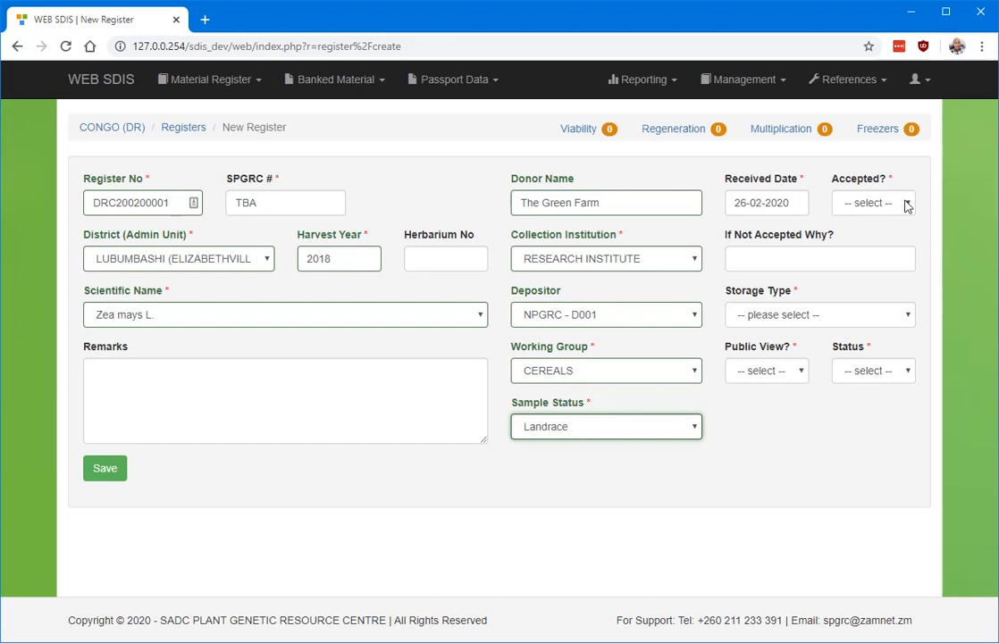
Set the received date to 17-02-2020 and Accepted to YES.
left_click(800, 207)
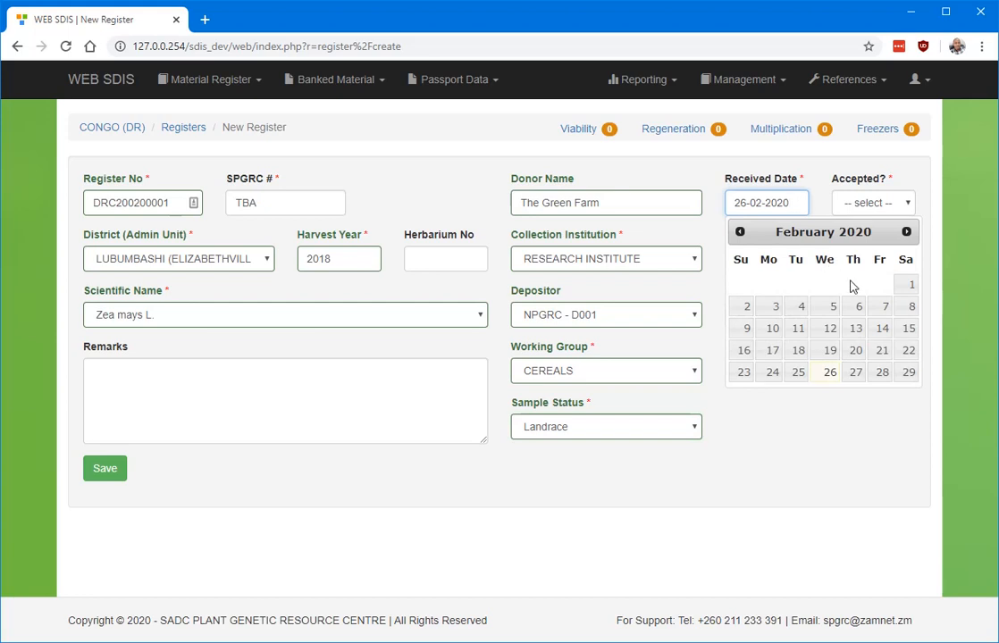
left_click(773, 351)
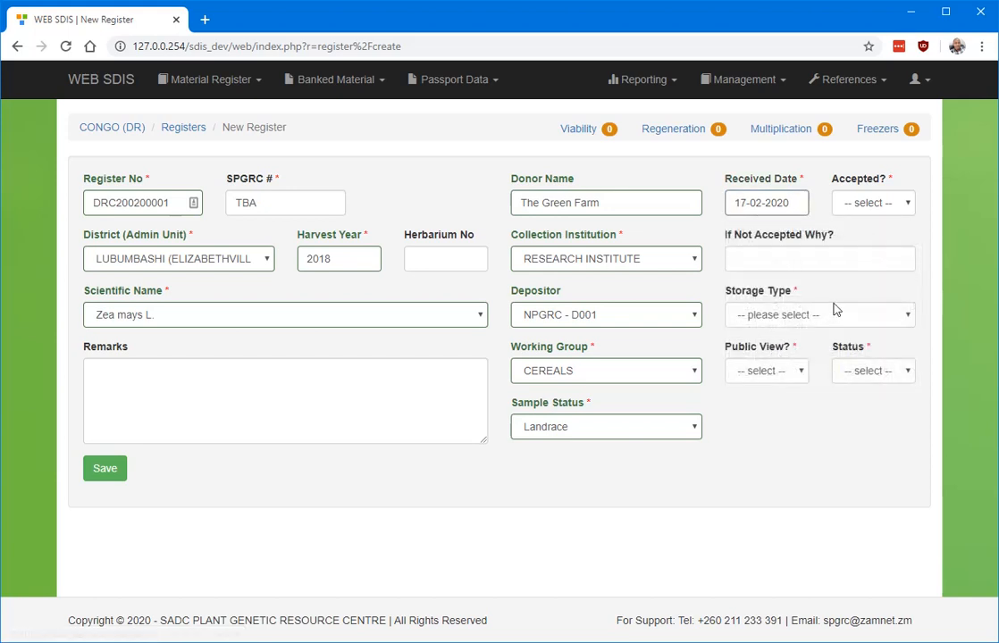
left_click(911, 207)
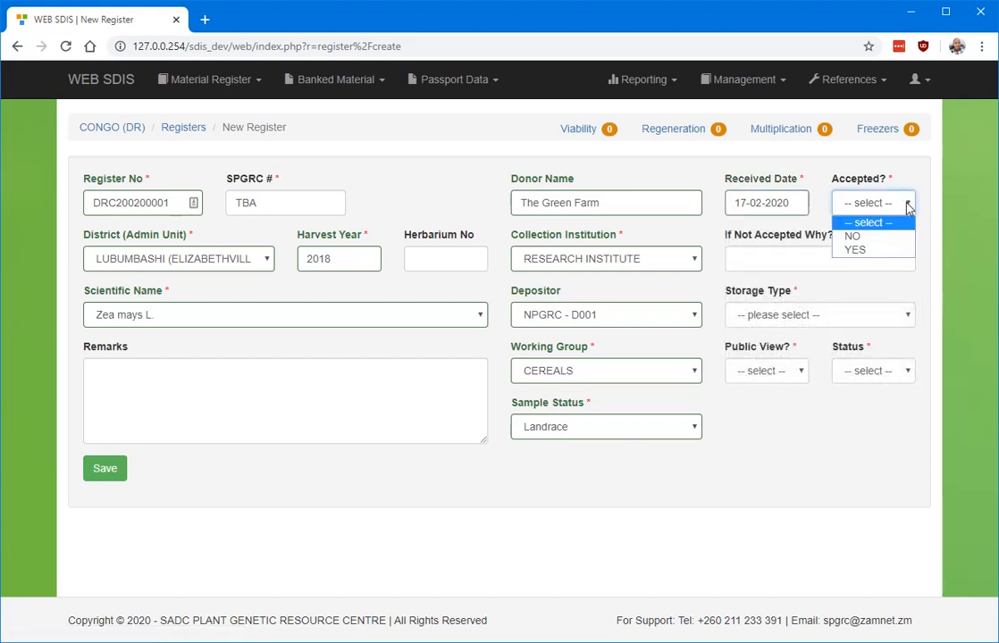
left_click(872, 252)
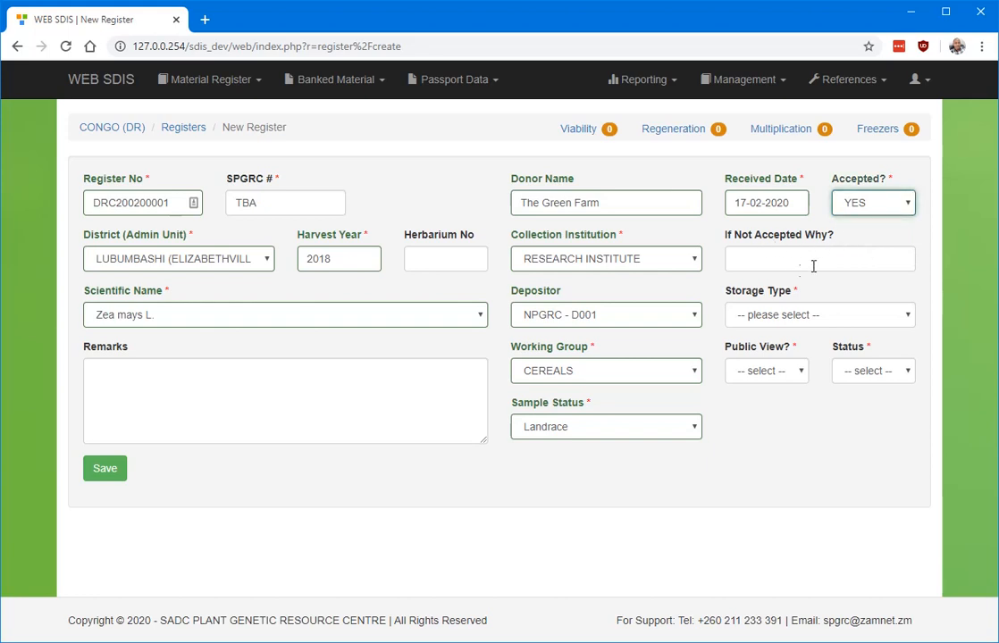
Choose storage type FREEZER, public view YES and status PRESENT.
left_click(851, 317)
left_click(791, 350)
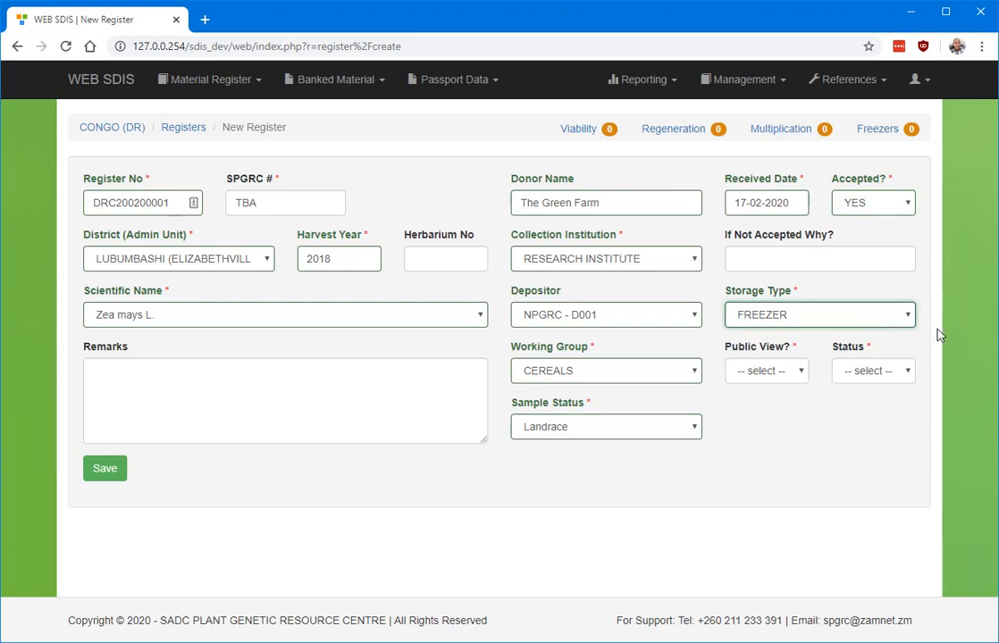
left_click(797, 375)
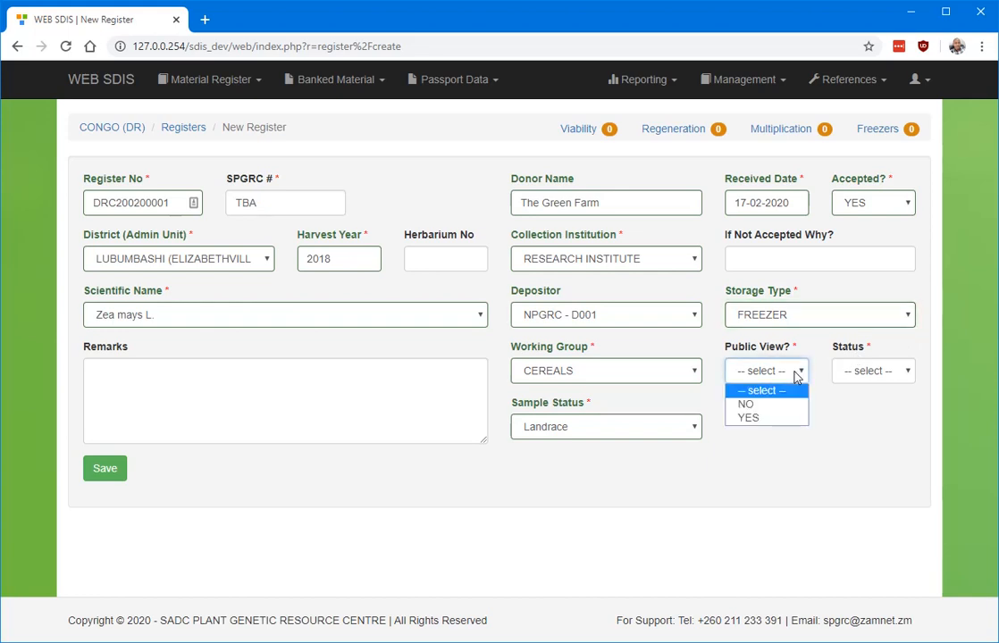
left_click(760, 420)
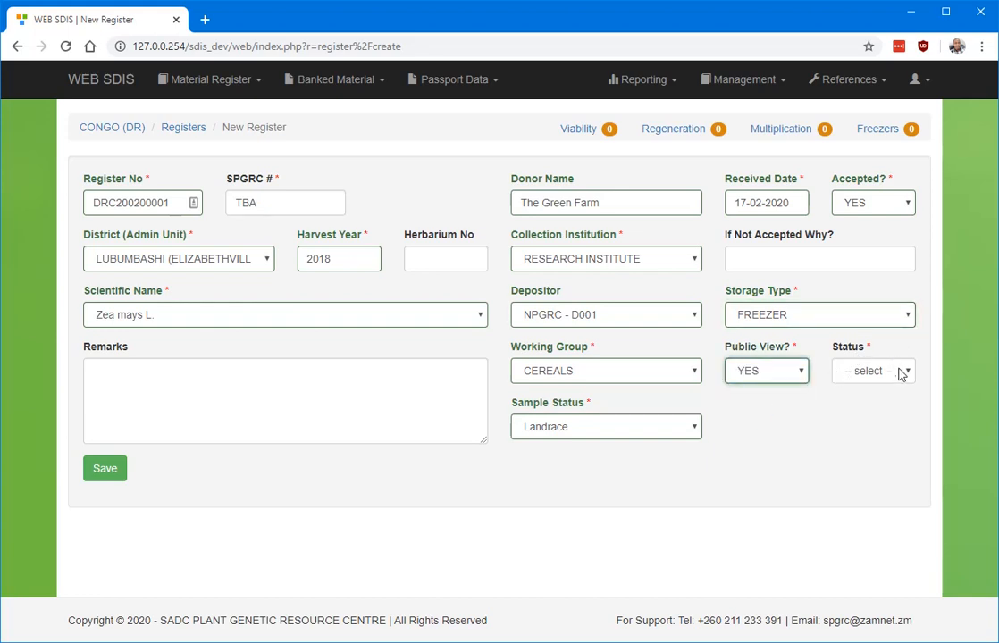
left_click(840, 372)
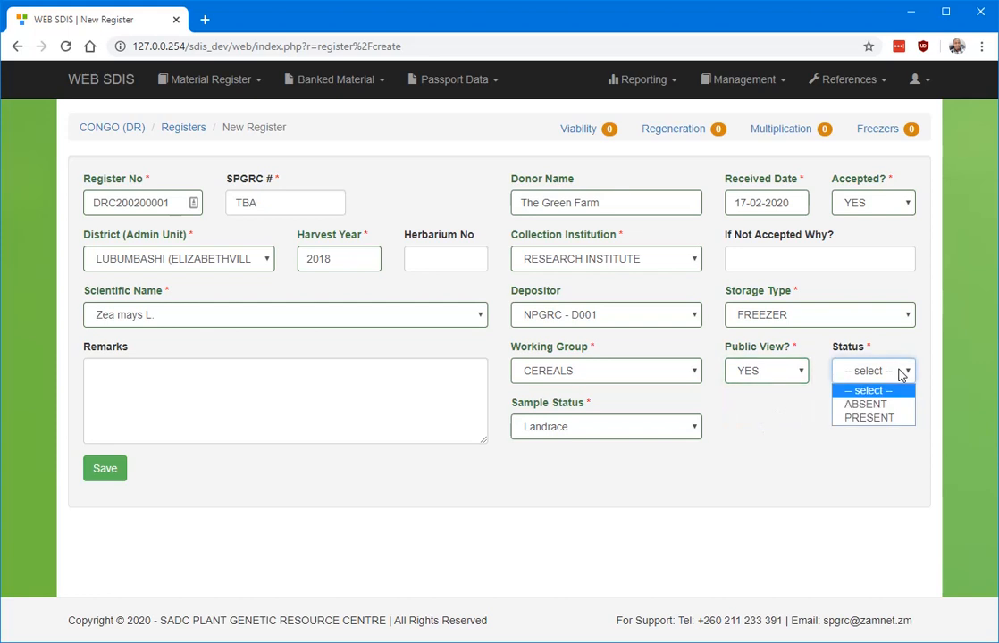
left_click(883, 418)
left_click(207, 388)
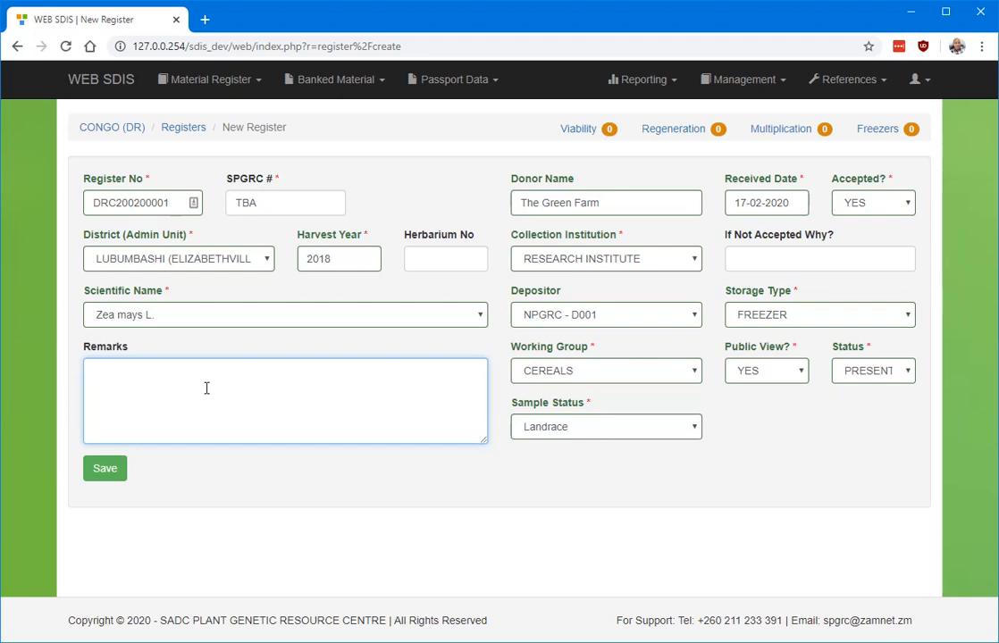
Add the remark 'Any remarks here' and save register DRC200200001.
type("Any remarks here")
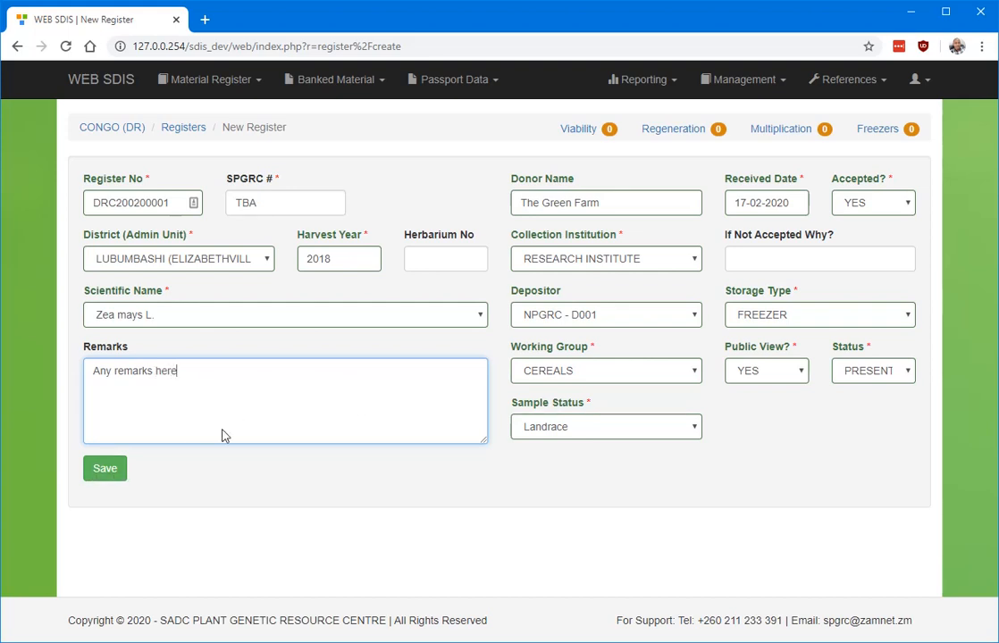
left_click(106, 470)
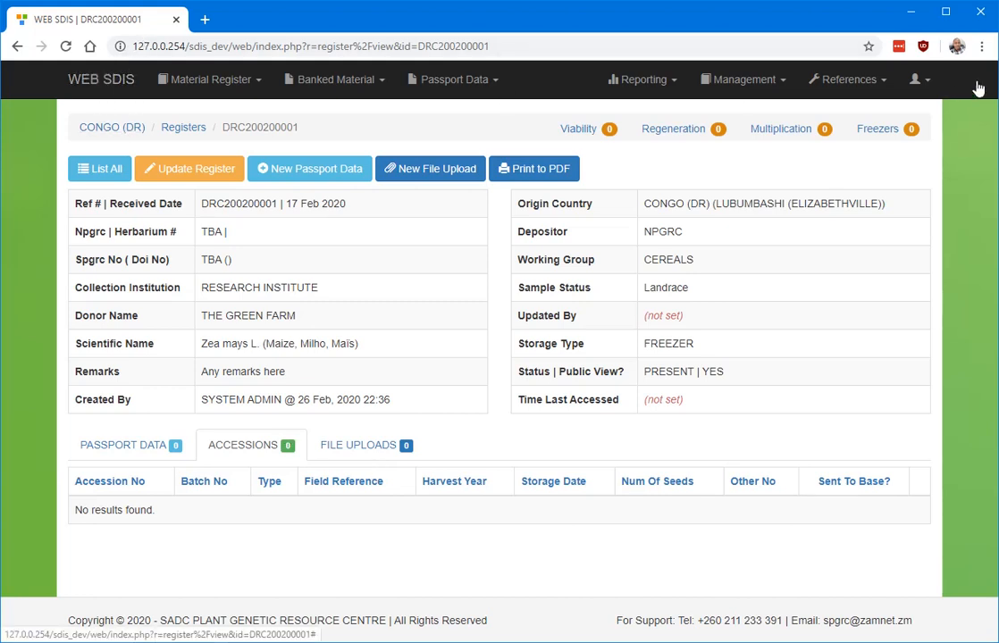
Log out, then log back in with the admin username to the DRC - CONGO (DR) database.
left_click(920, 80)
left_click(868, 247)
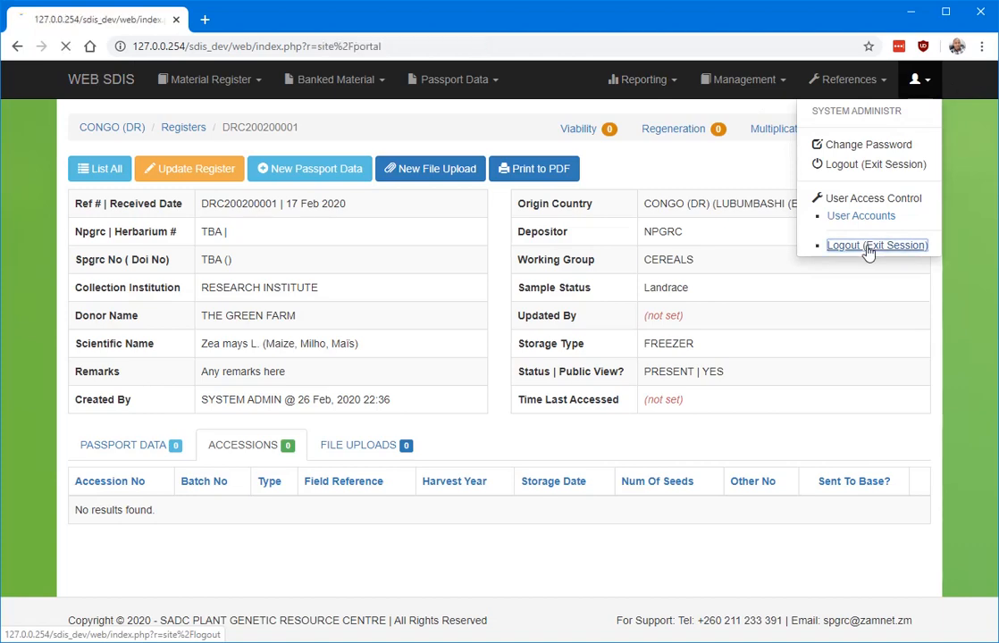
left_click(911, 80)
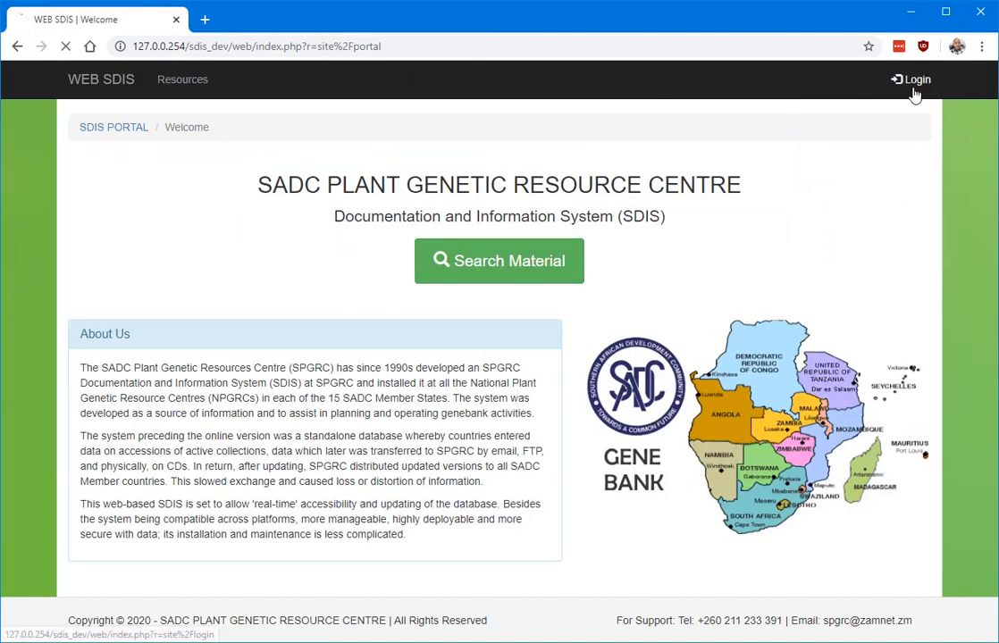
left_click(474, 377)
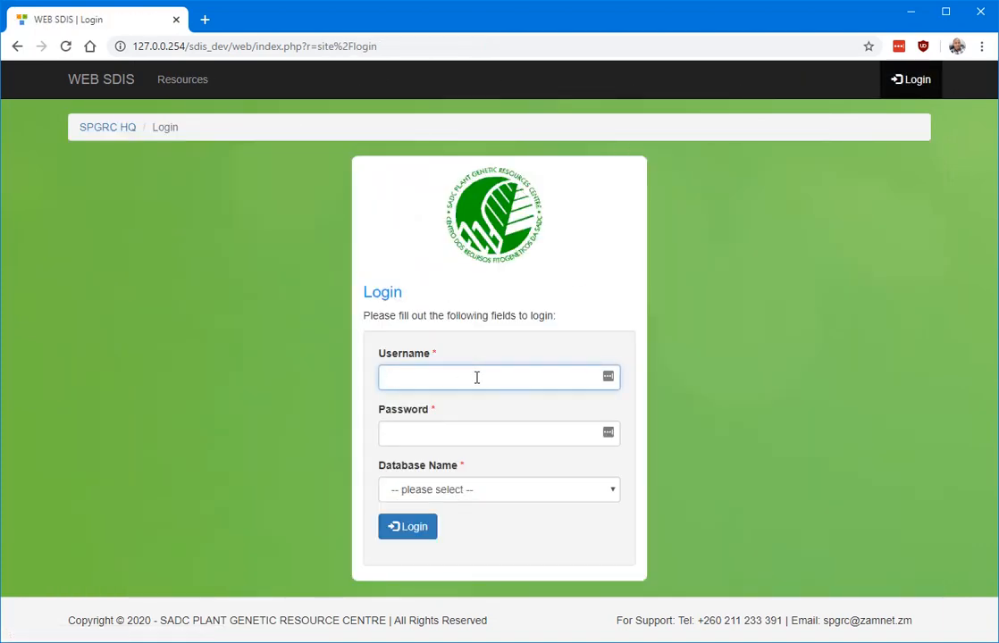
type("admin")
key("Tab")
type("admin")
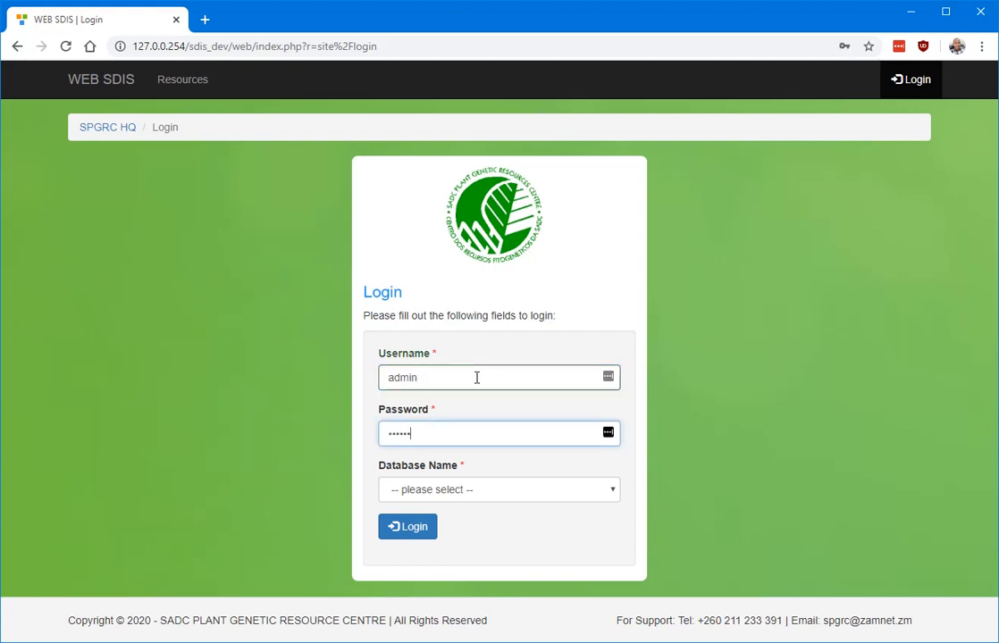
left_click(516, 493)
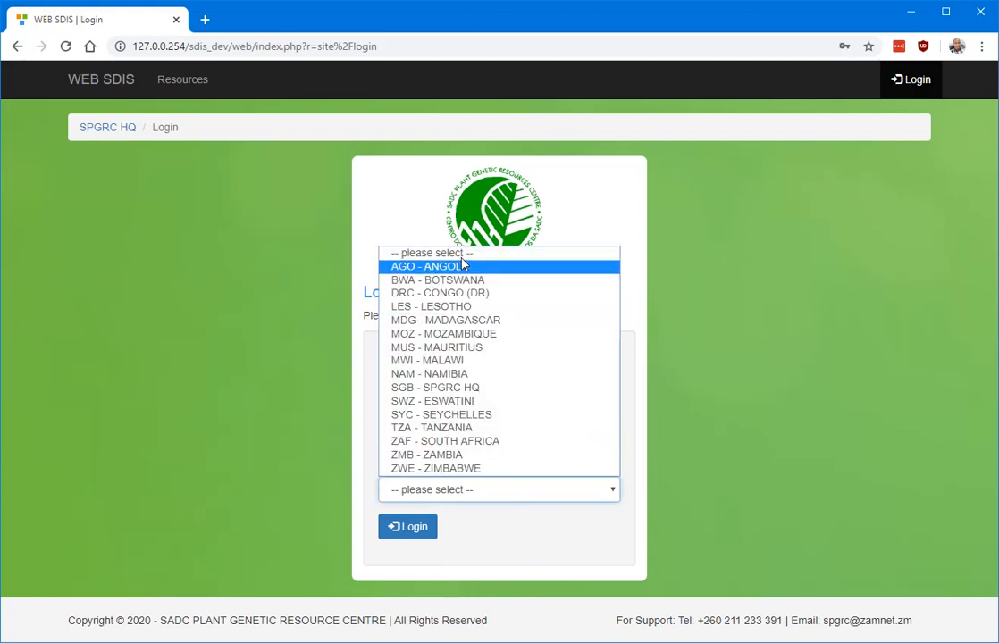
left_click(420, 293)
left_click(415, 528)
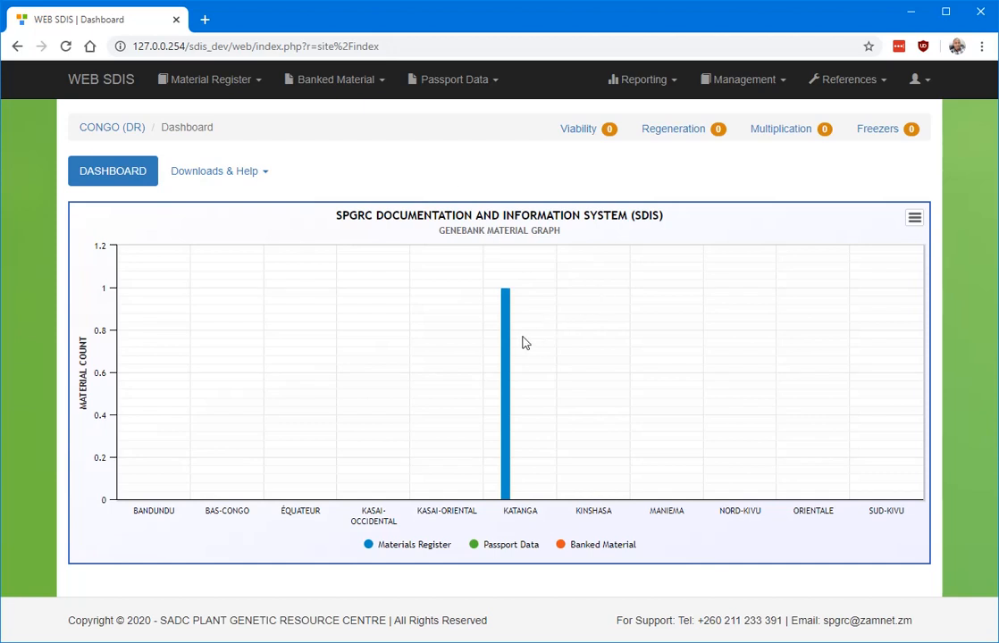
Show the Registered Material list from the Material Register menu.
mouse_move(509, 339)
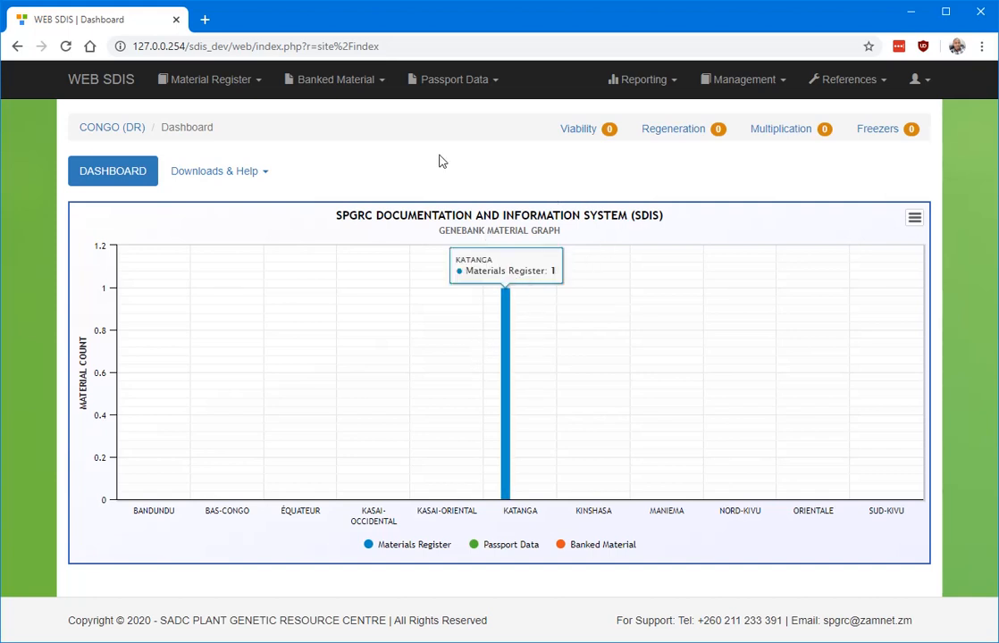
left_click(246, 80)
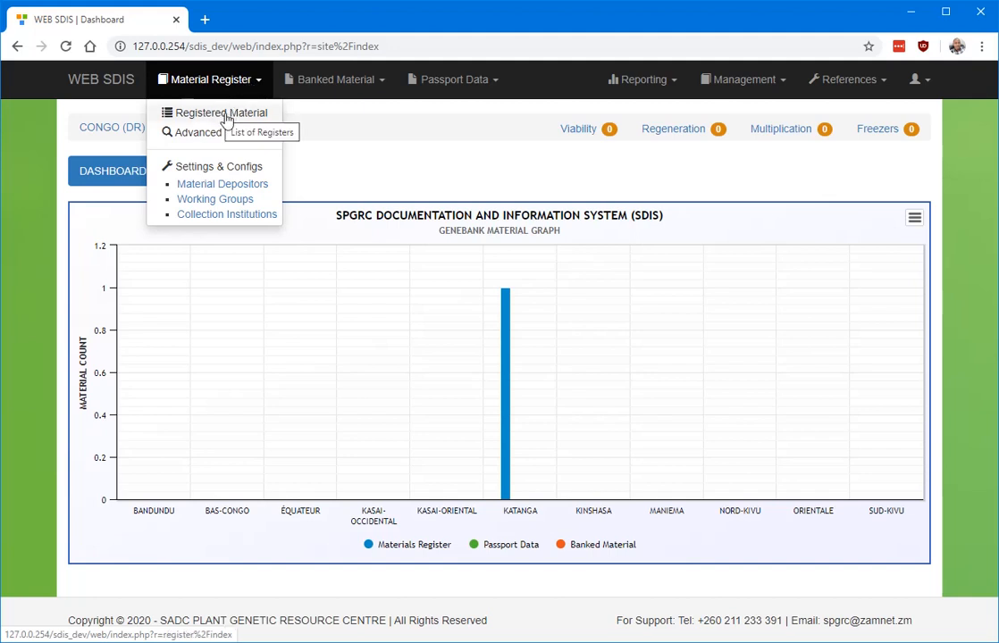
left_click(222, 117)
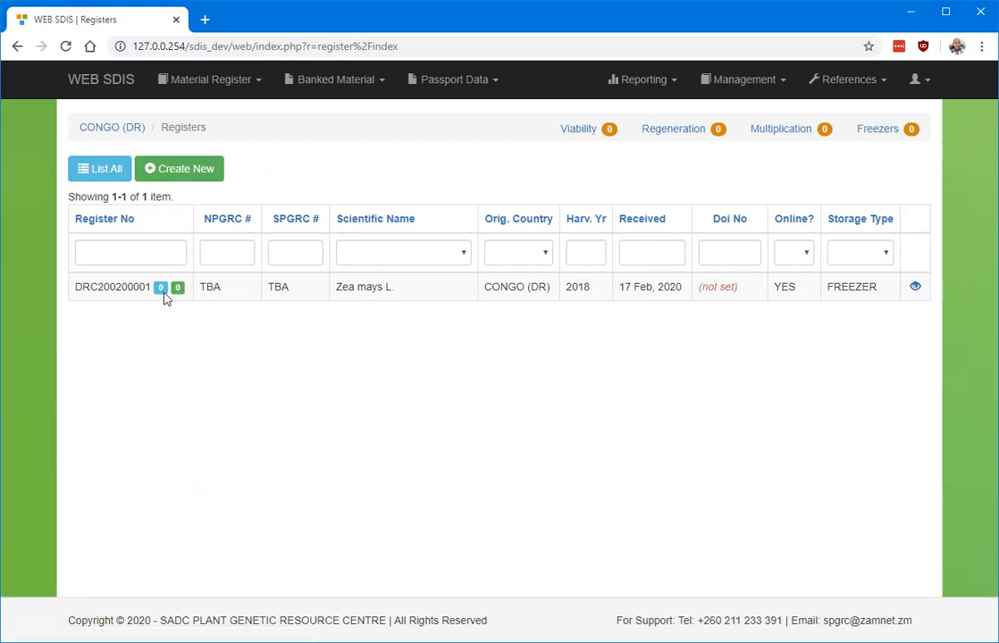
View register DRC200200001's details and open its Update Register form.
double_click(142, 286)
left_click(141, 286)
left_click(914, 286)
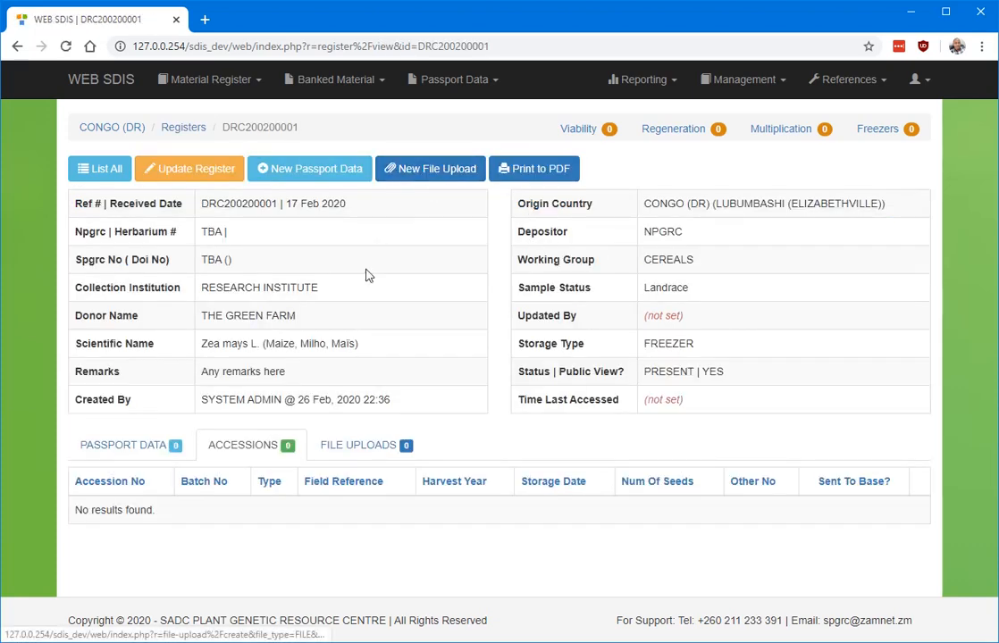
left_click(195, 171)
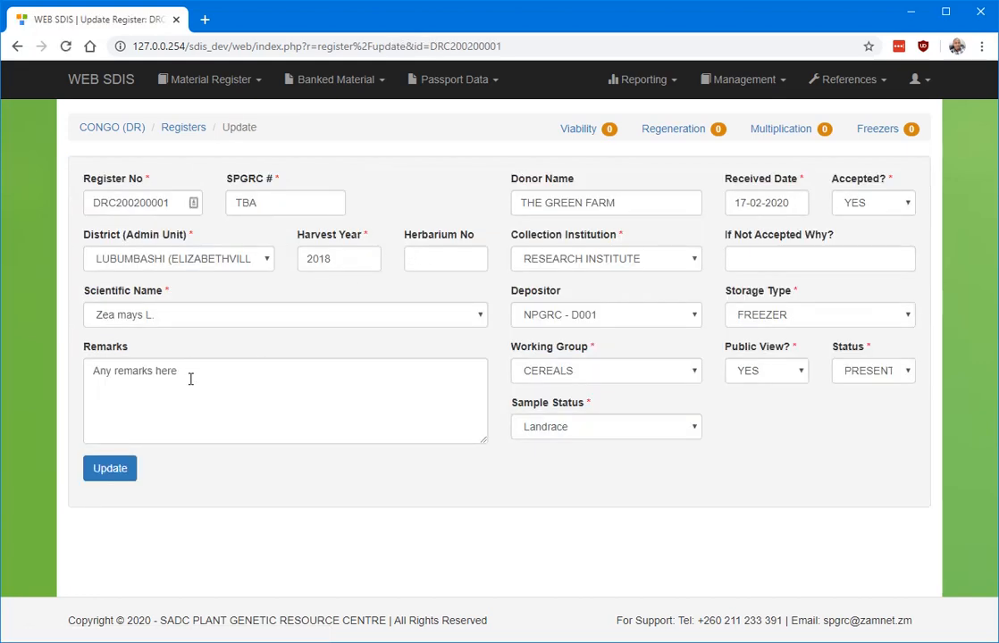
Append '. To duplicated to SPGRC by 31/03/2020' to the DRC200200001 remarks and update the record.
left_click(225, 378)
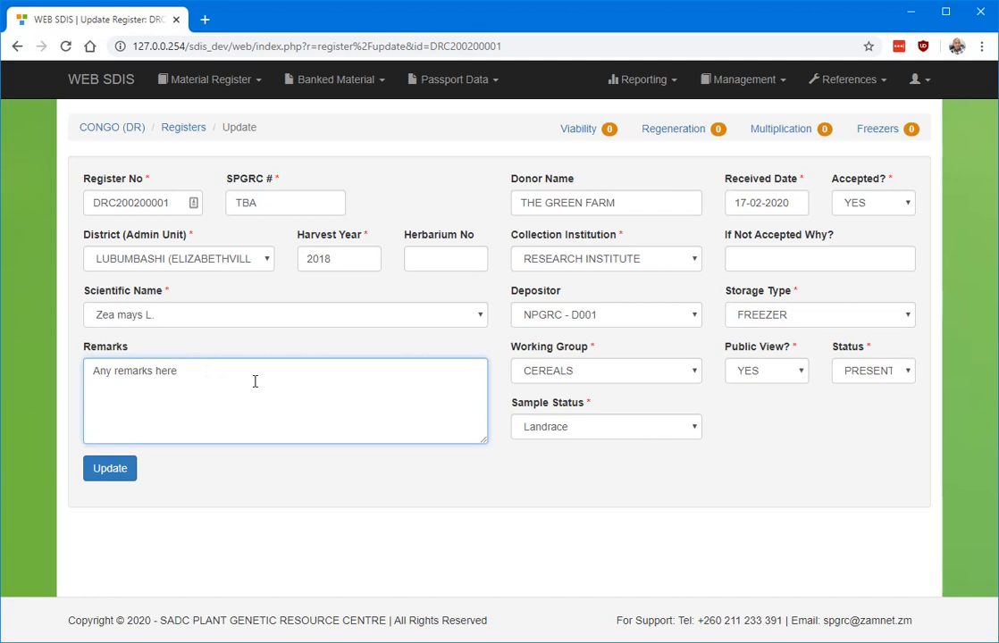
type(". To duplicated to SPGRC by 31")
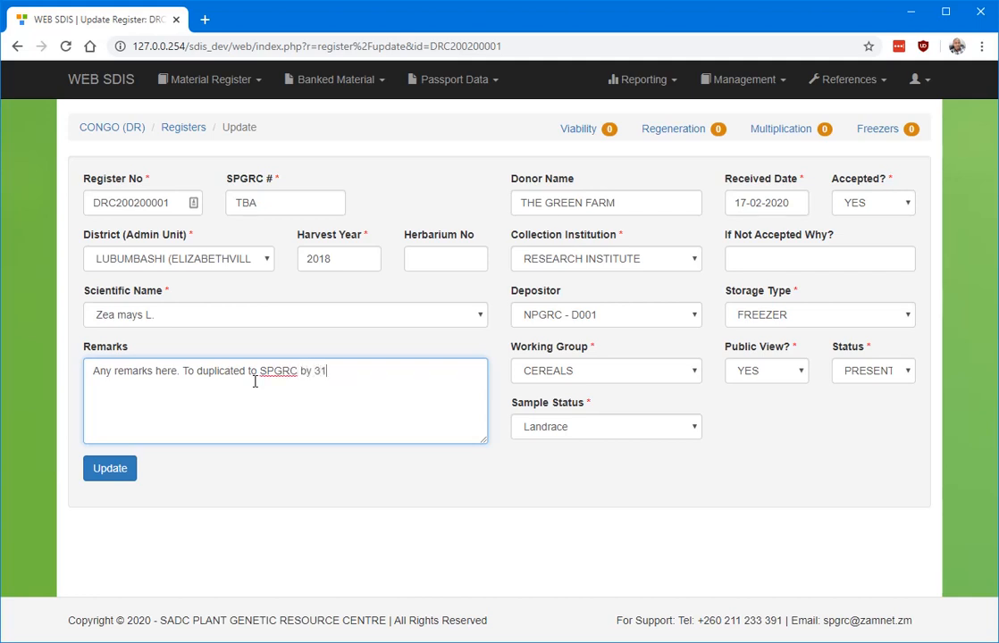
type("/03/2020")
left_click(114, 471)
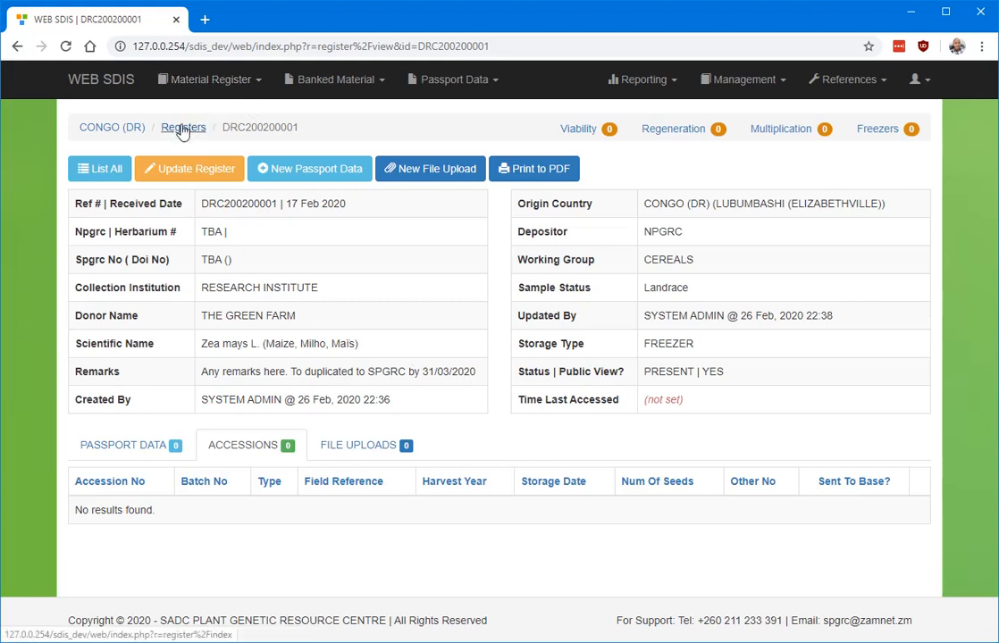
Open the account menu from the person icon in the top bar.
left_click(919, 78)
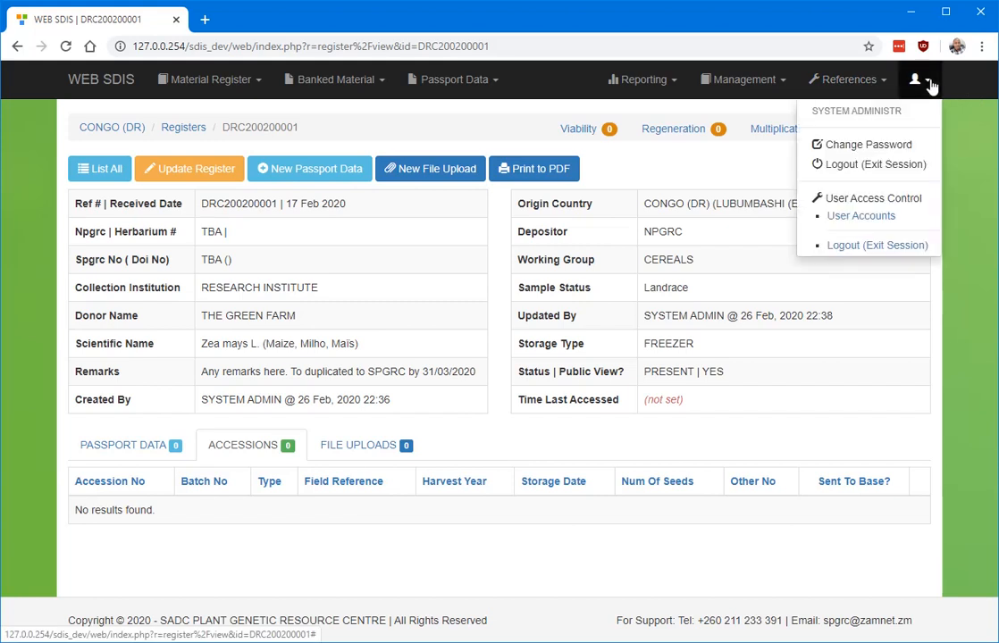